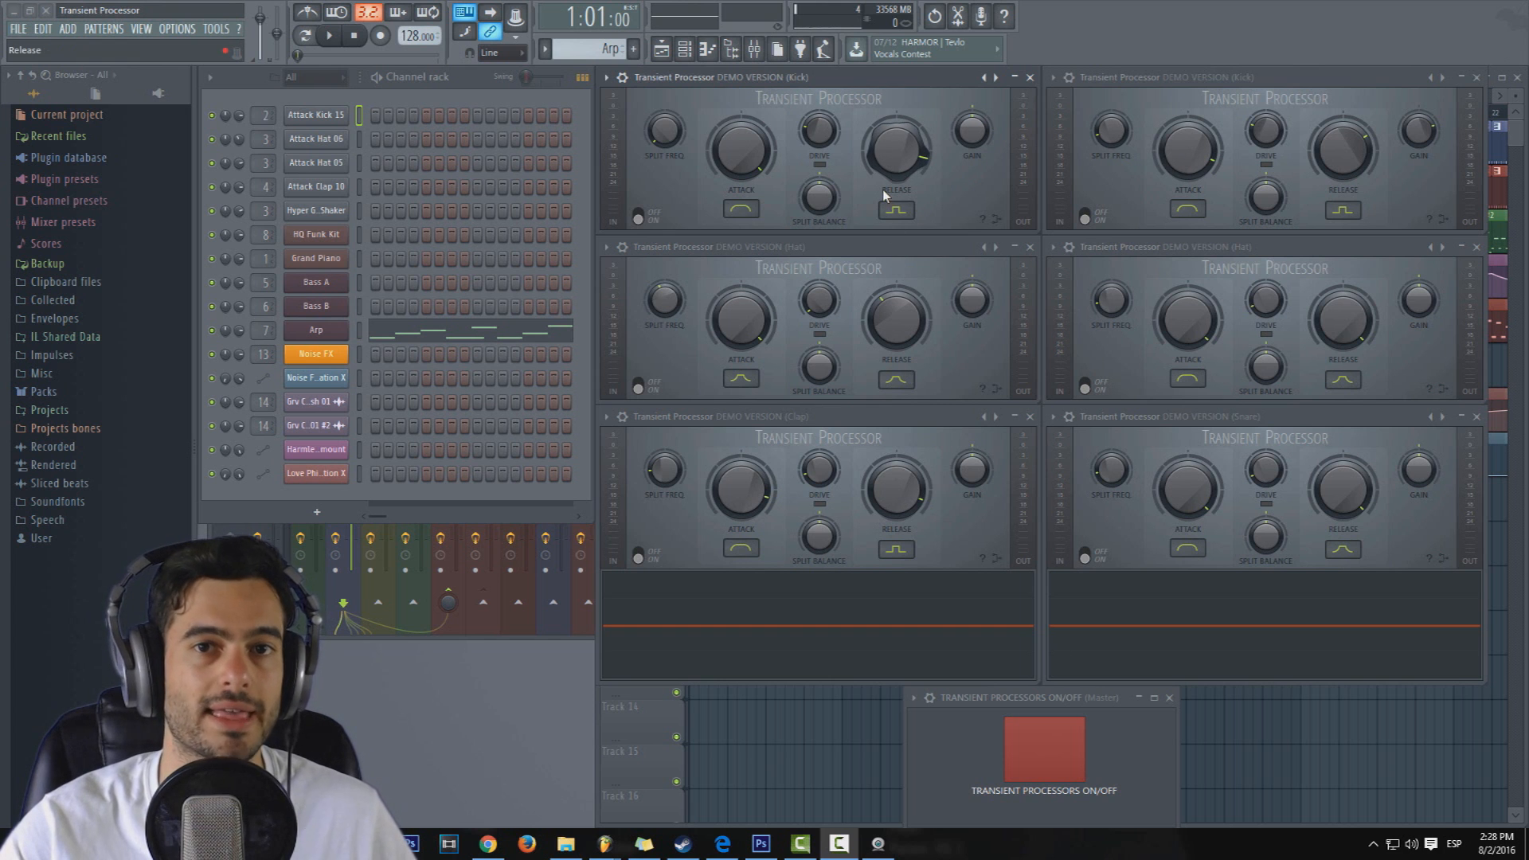
- Play the song, open the mixer below the Transient Processor windows and stop playback
left_click(341, 37)
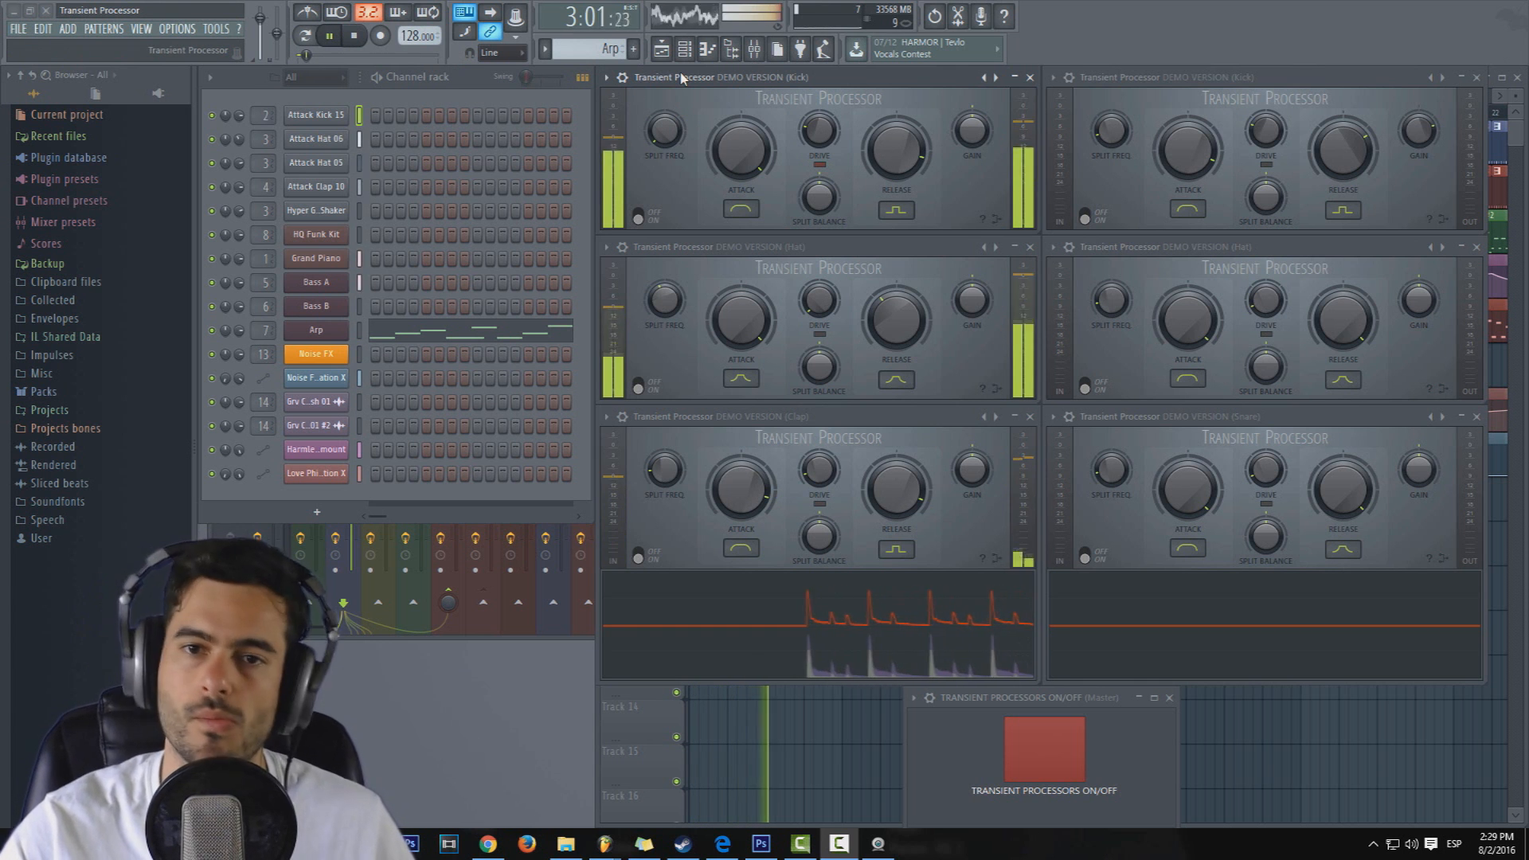
key("F9")
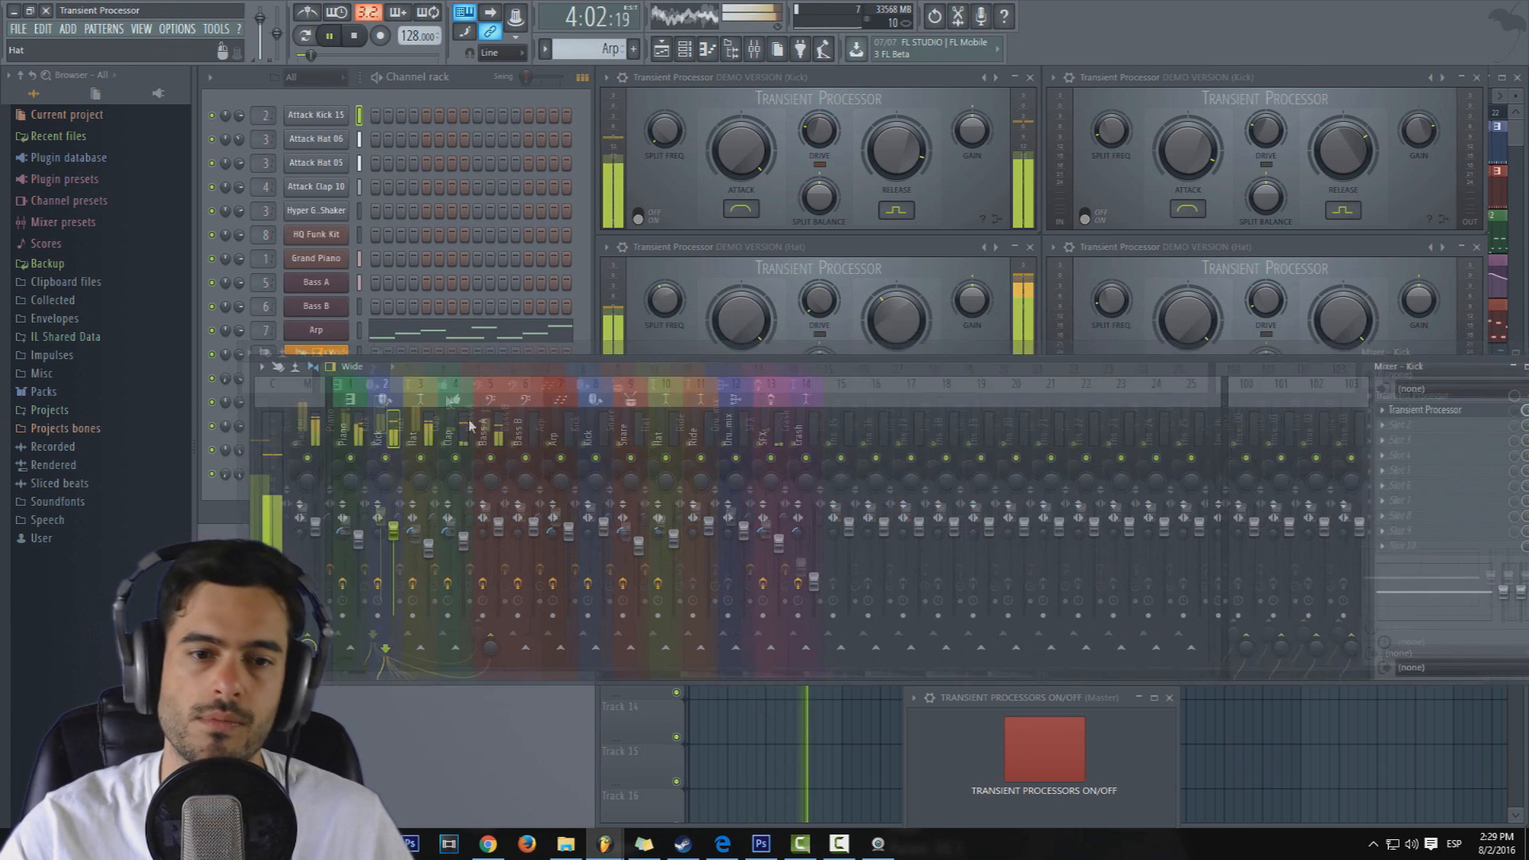
left_click_drag(470, 426, 495, 500)
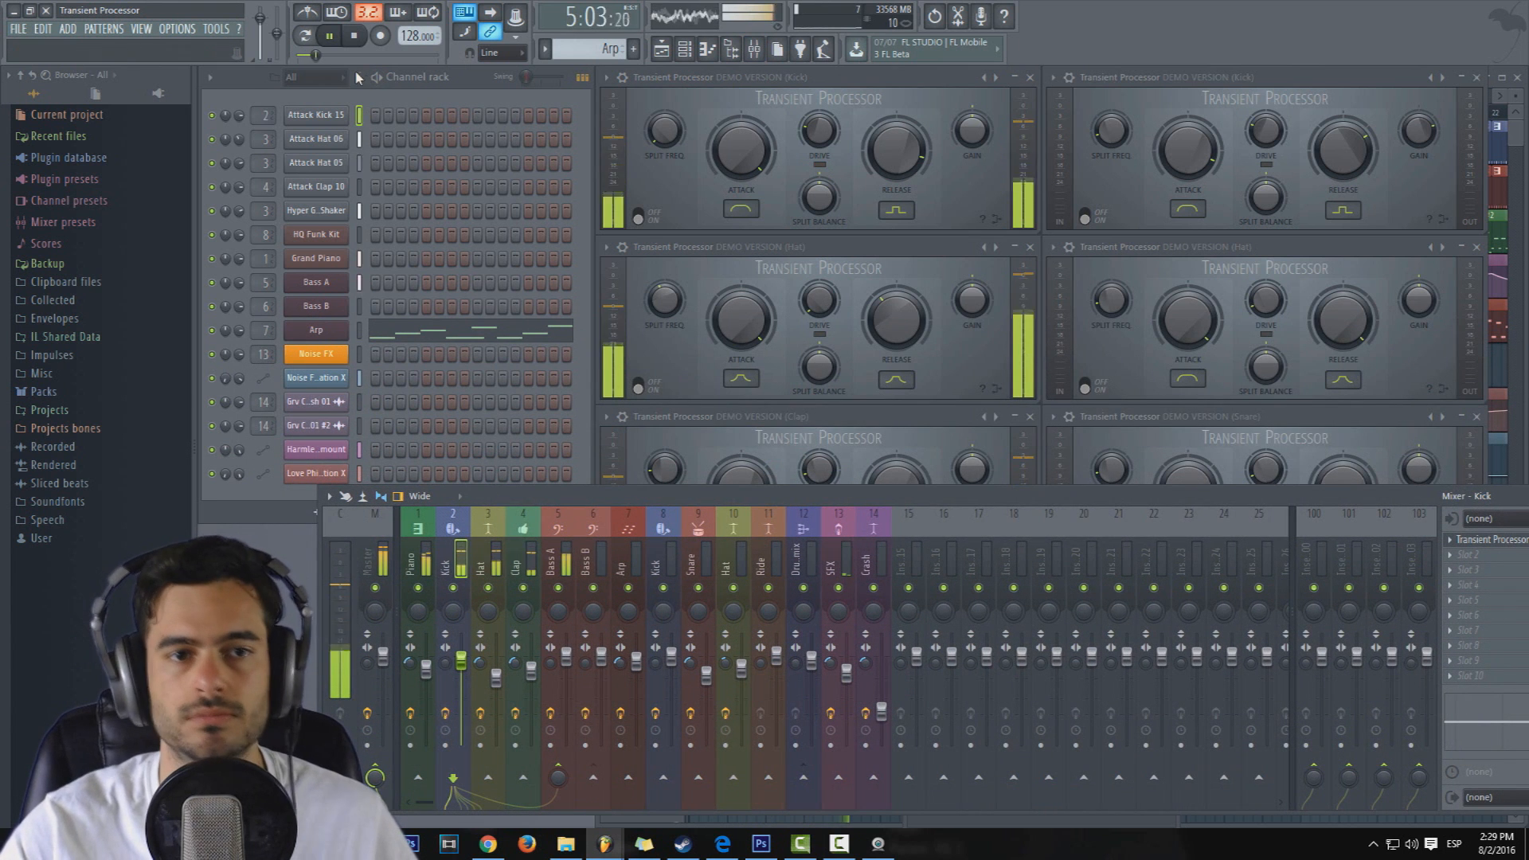
key("space")
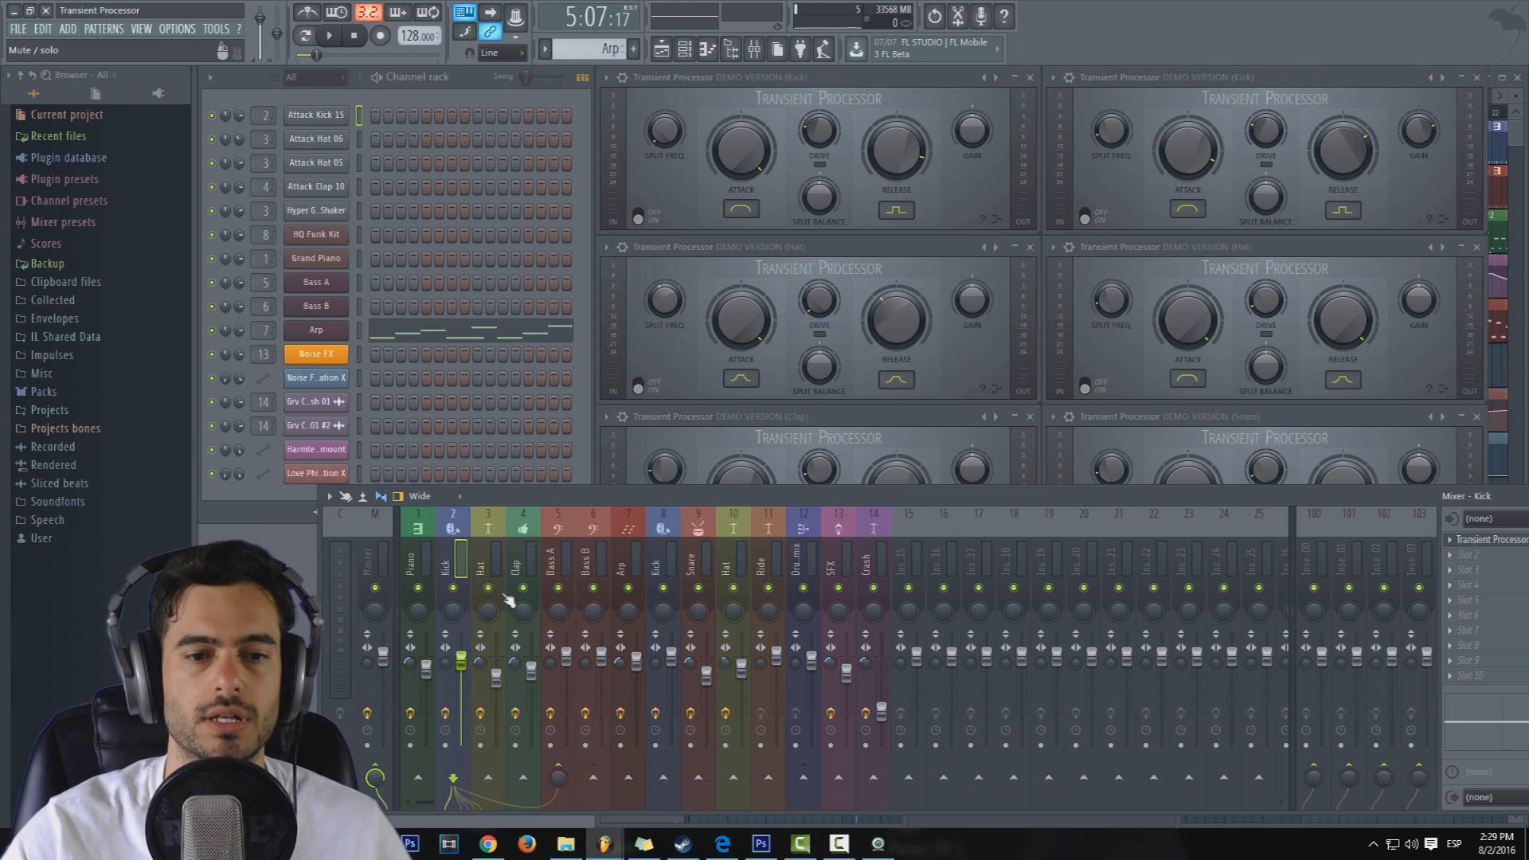
key("space")
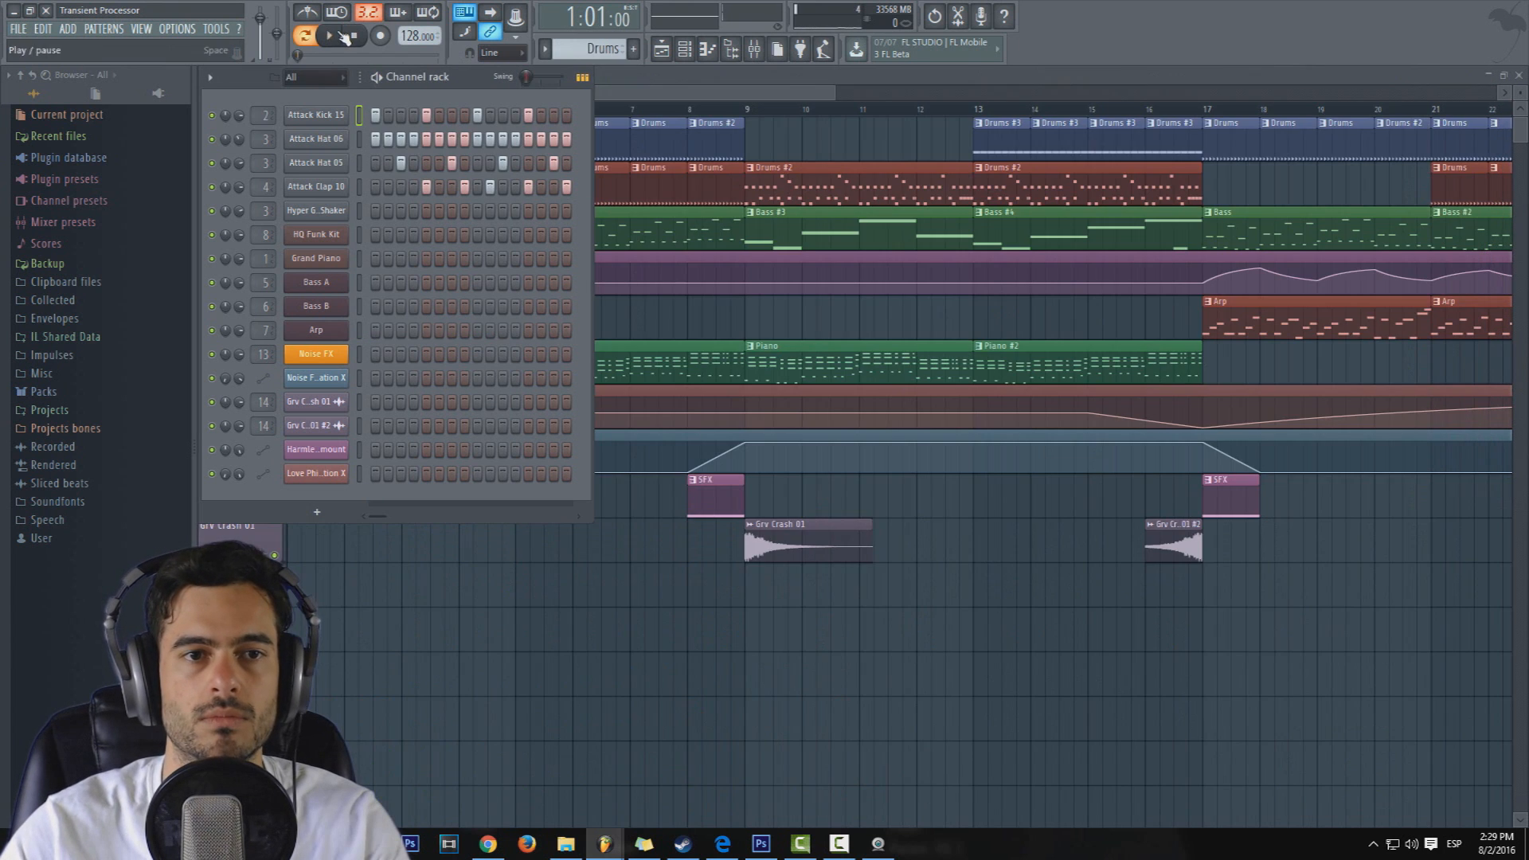
- Open the mixer, solo the Kick track, and narrow and reposition the mixer window over the playlist
left_click(757, 49)
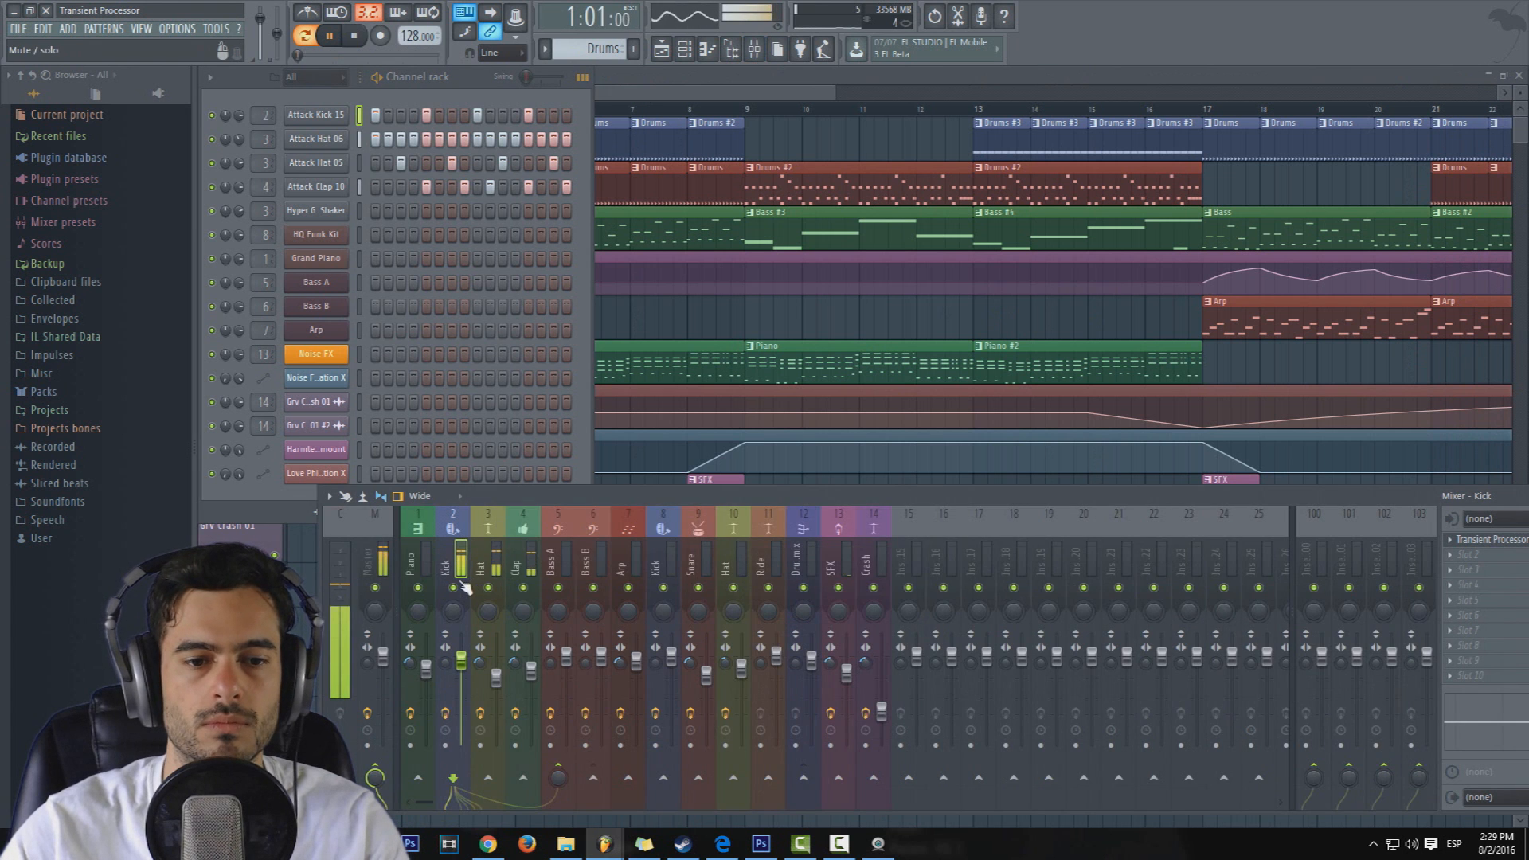
left_click_drag(519, 504, 468, 357)
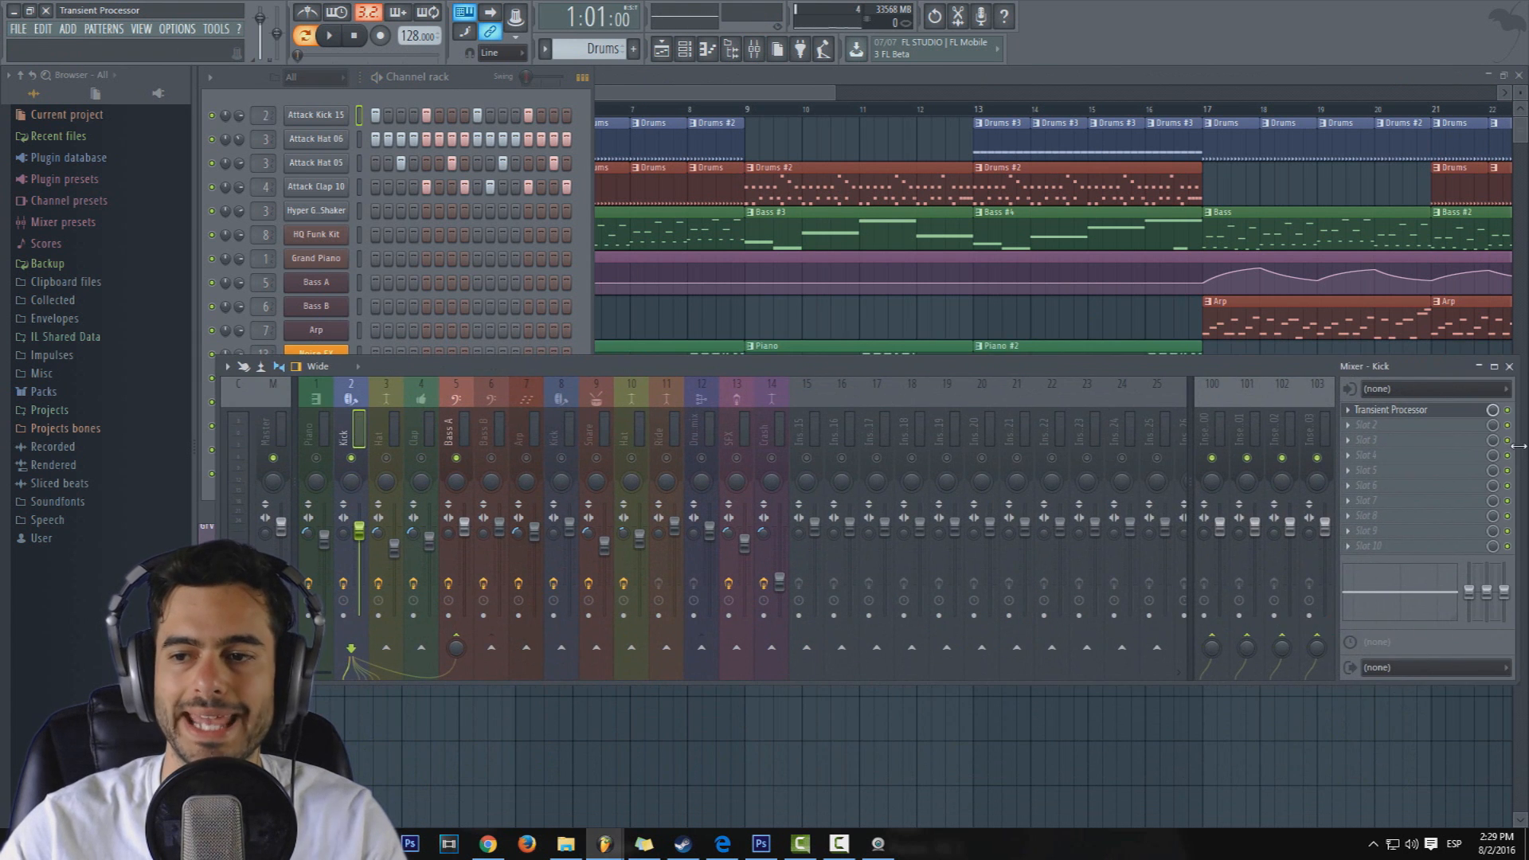
left_click_drag(1519, 447, 1385, 447)
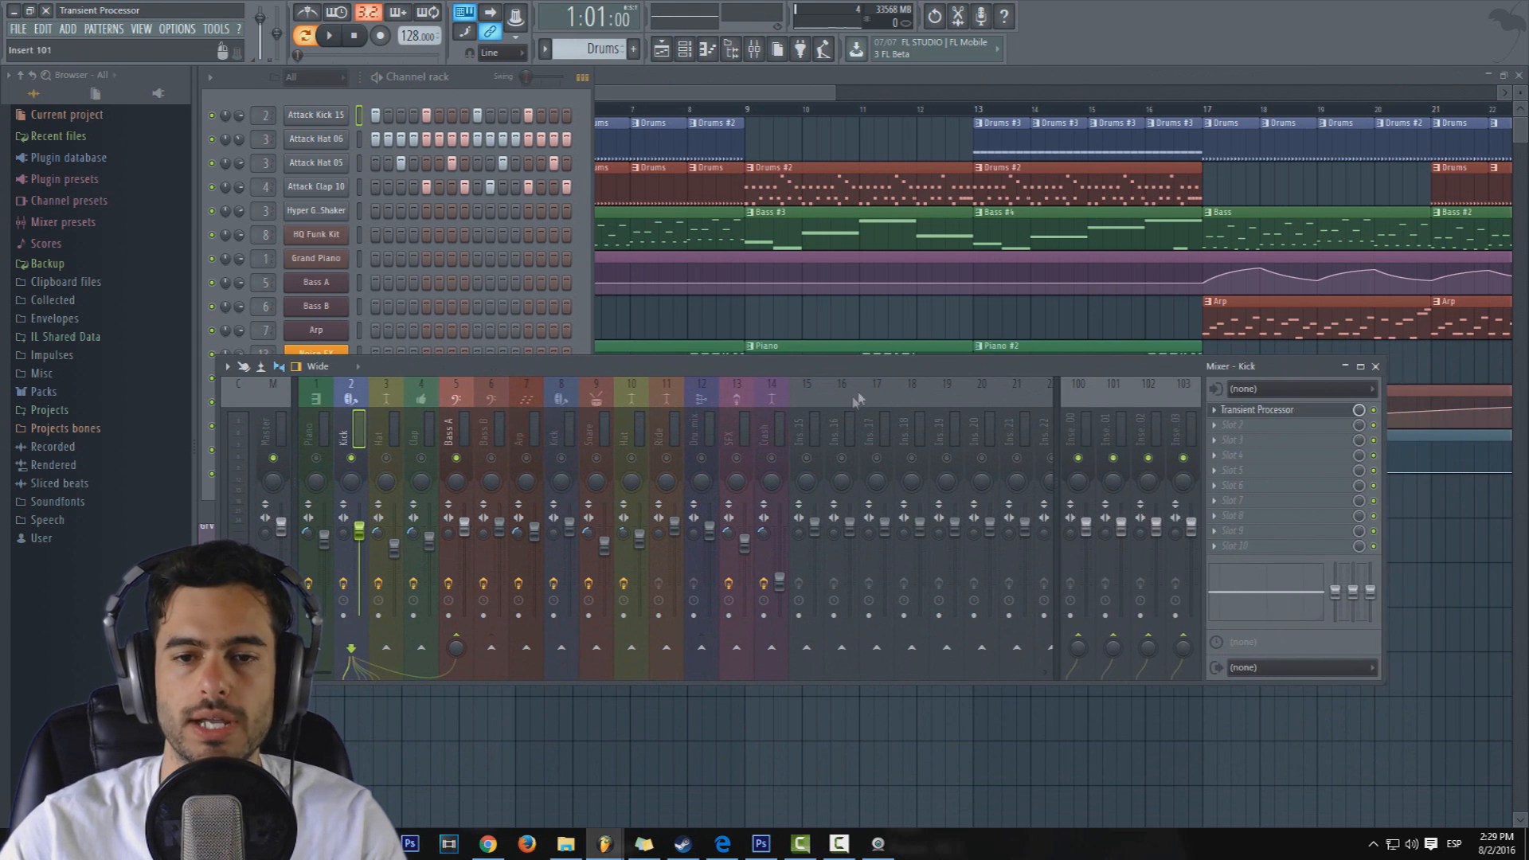
left_click_drag(795, 378, 877, 400)
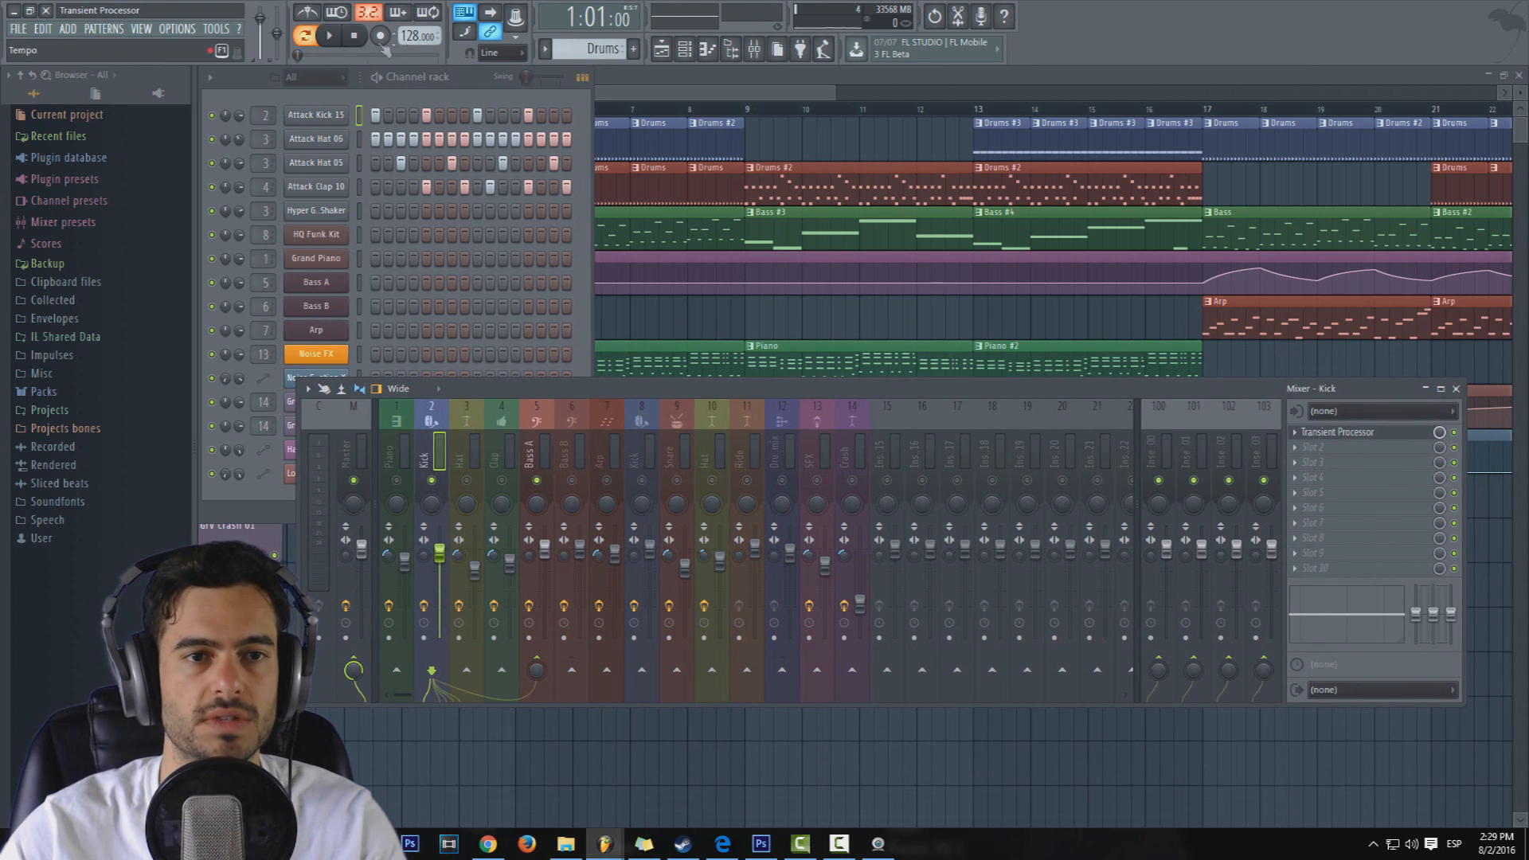
- Open the Kick track's Transient Processor and play the Drums pattern with the effect bypassed and enabled to compare them
left_click(331, 41)
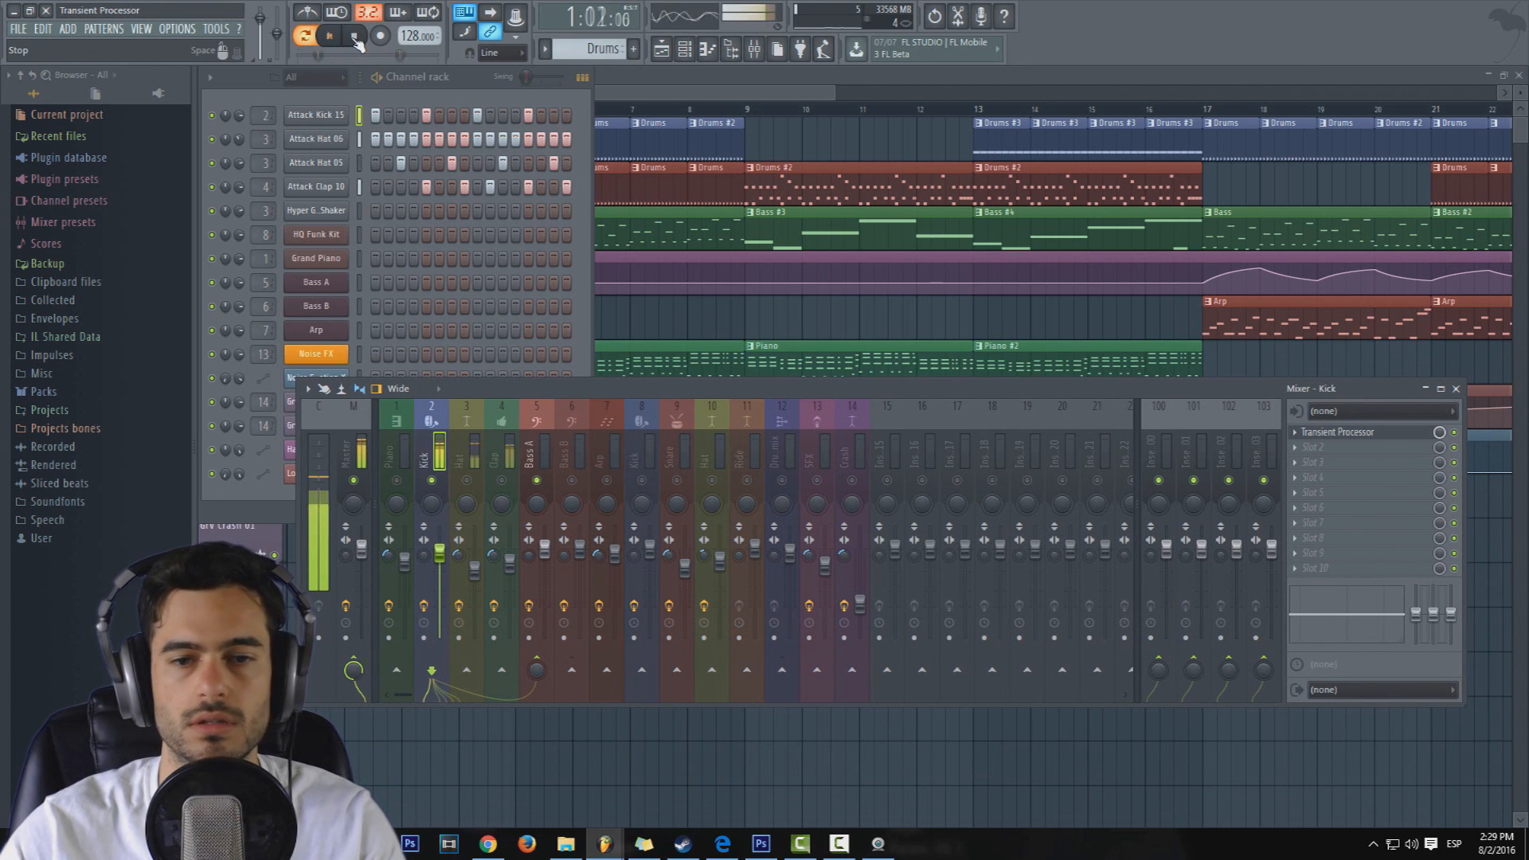
left_click(1346, 433)
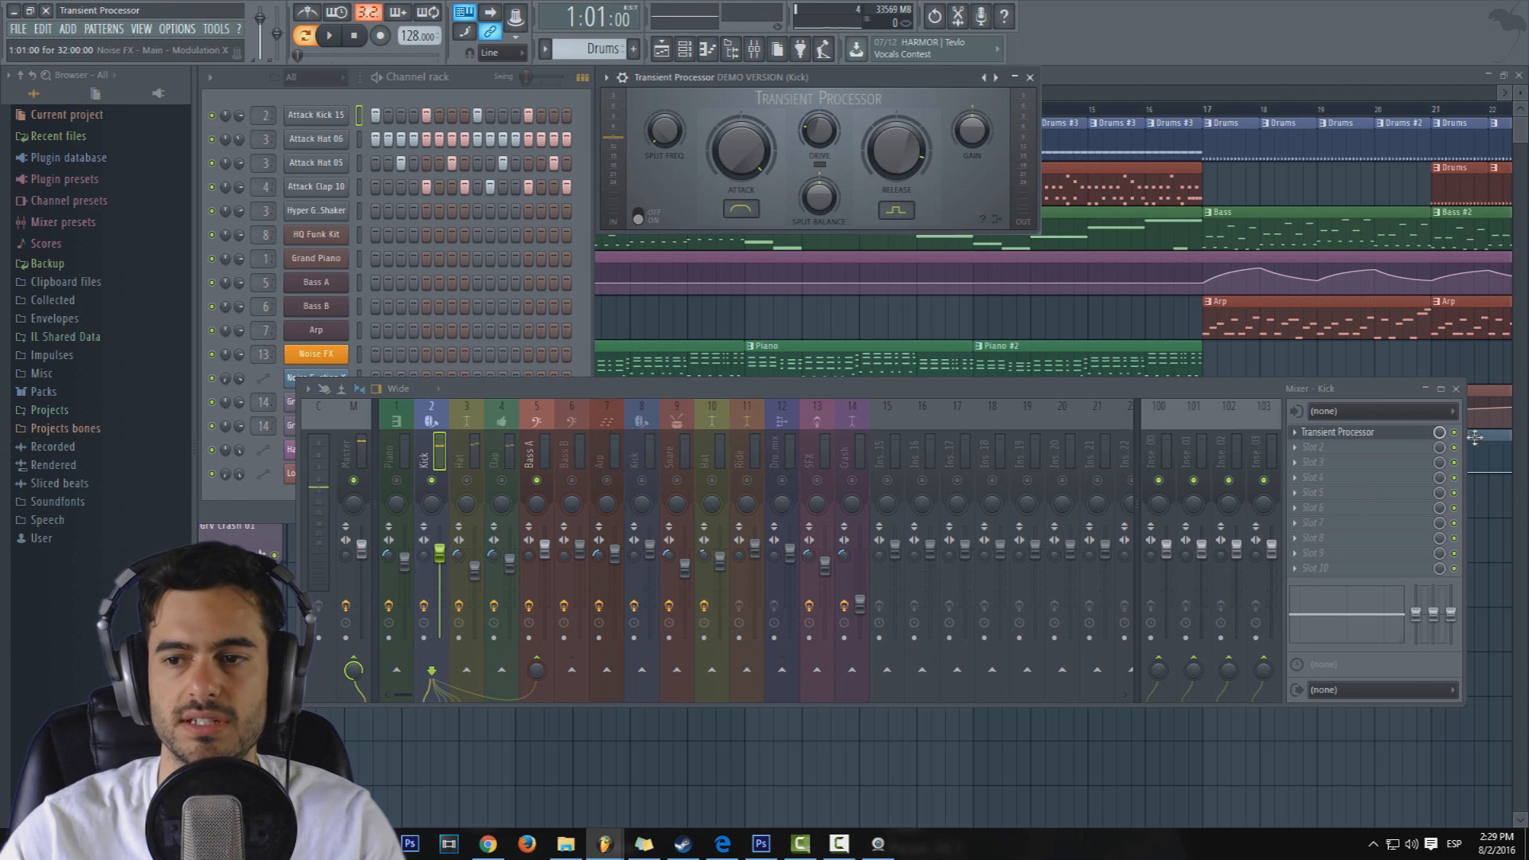
left_click(329, 37)
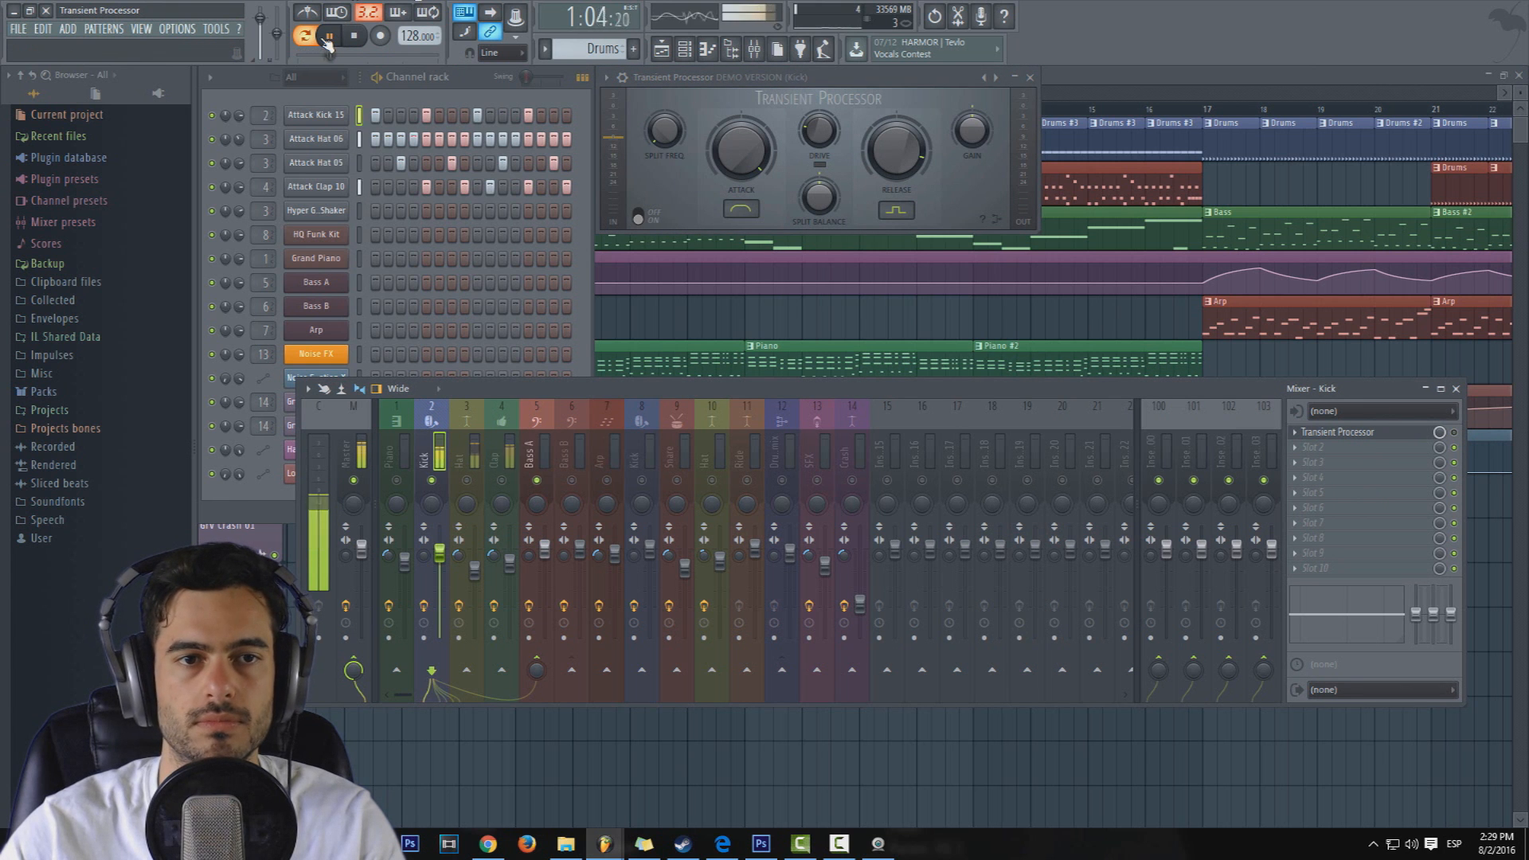
key("space")
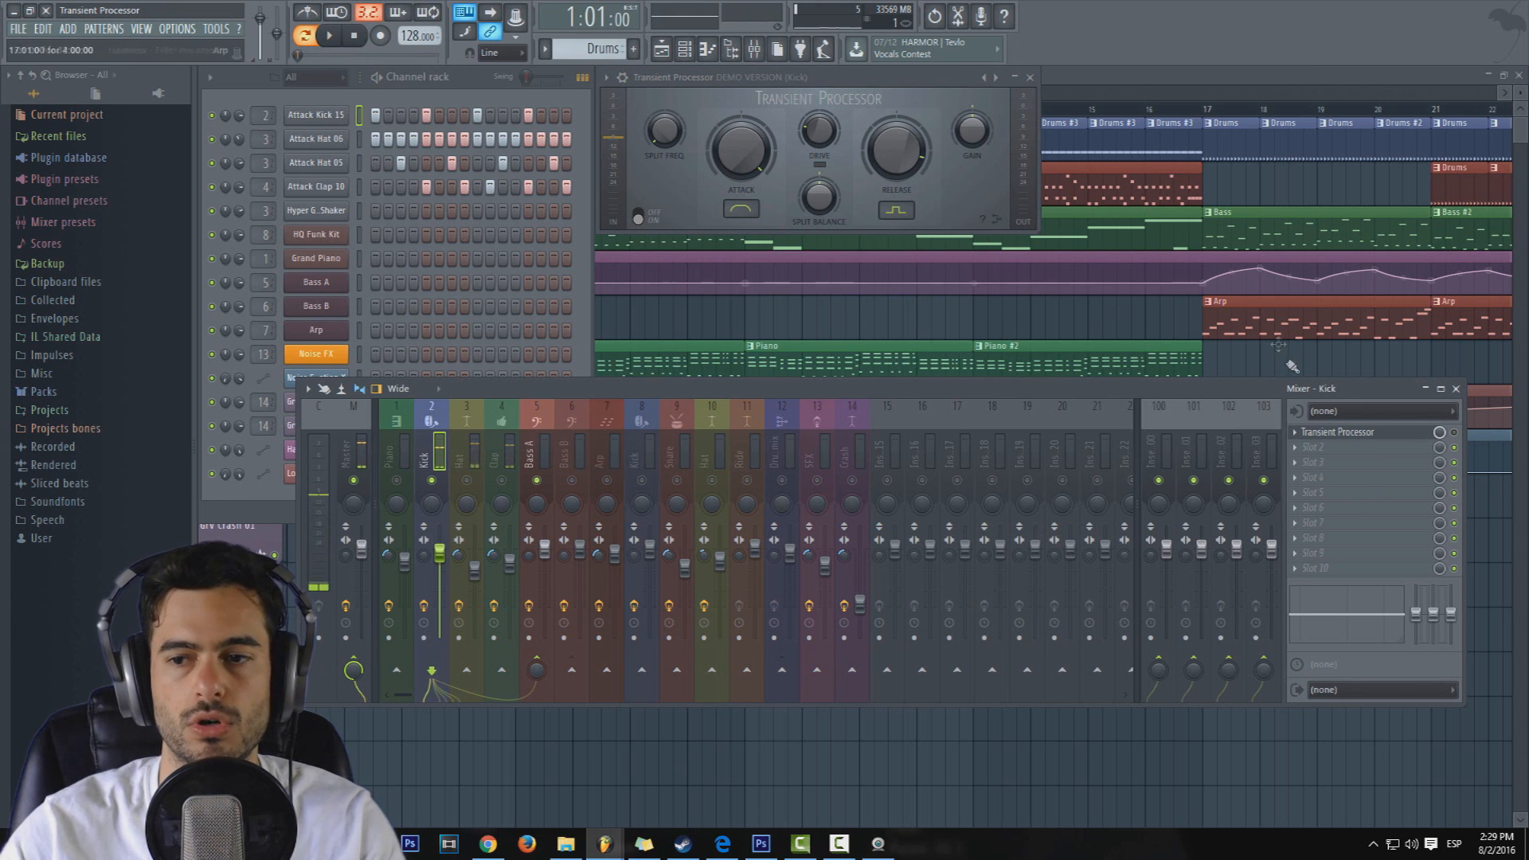
left_click(329, 36)
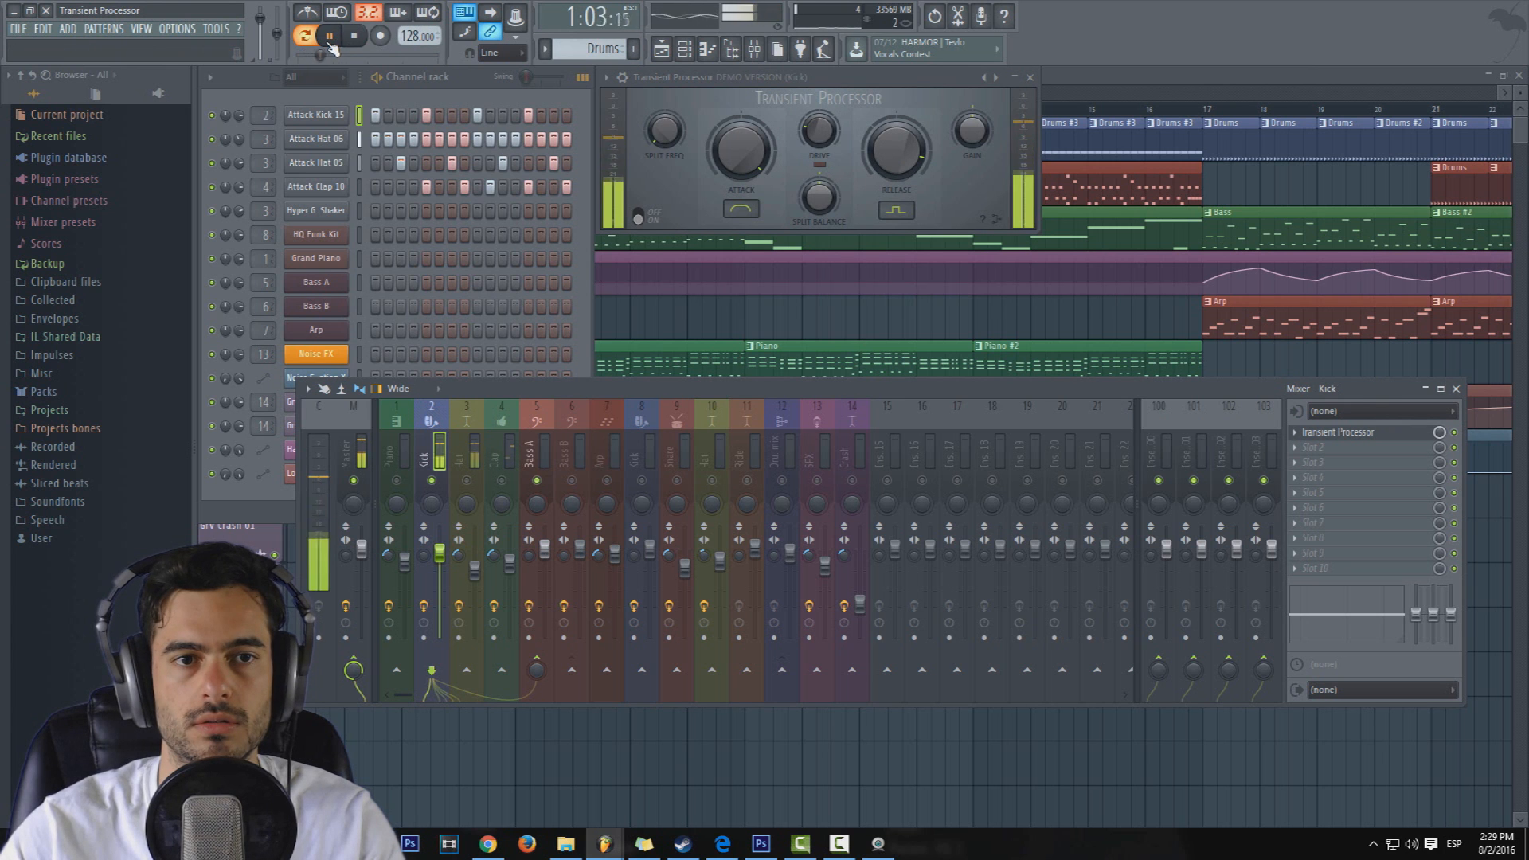
left_click(330, 37)
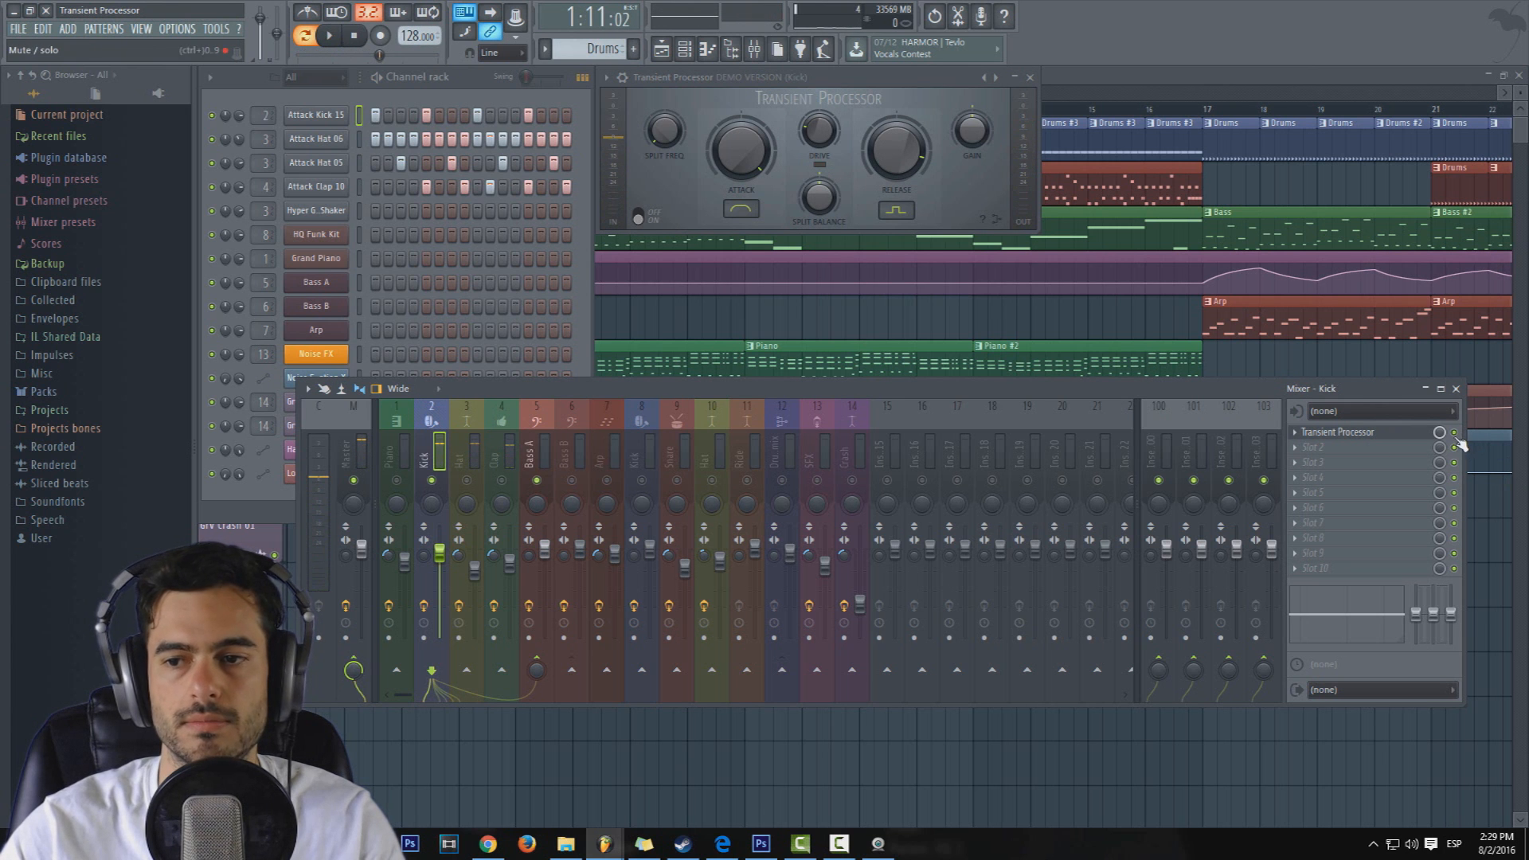
left_click(328, 36)
left_click(328, 36)
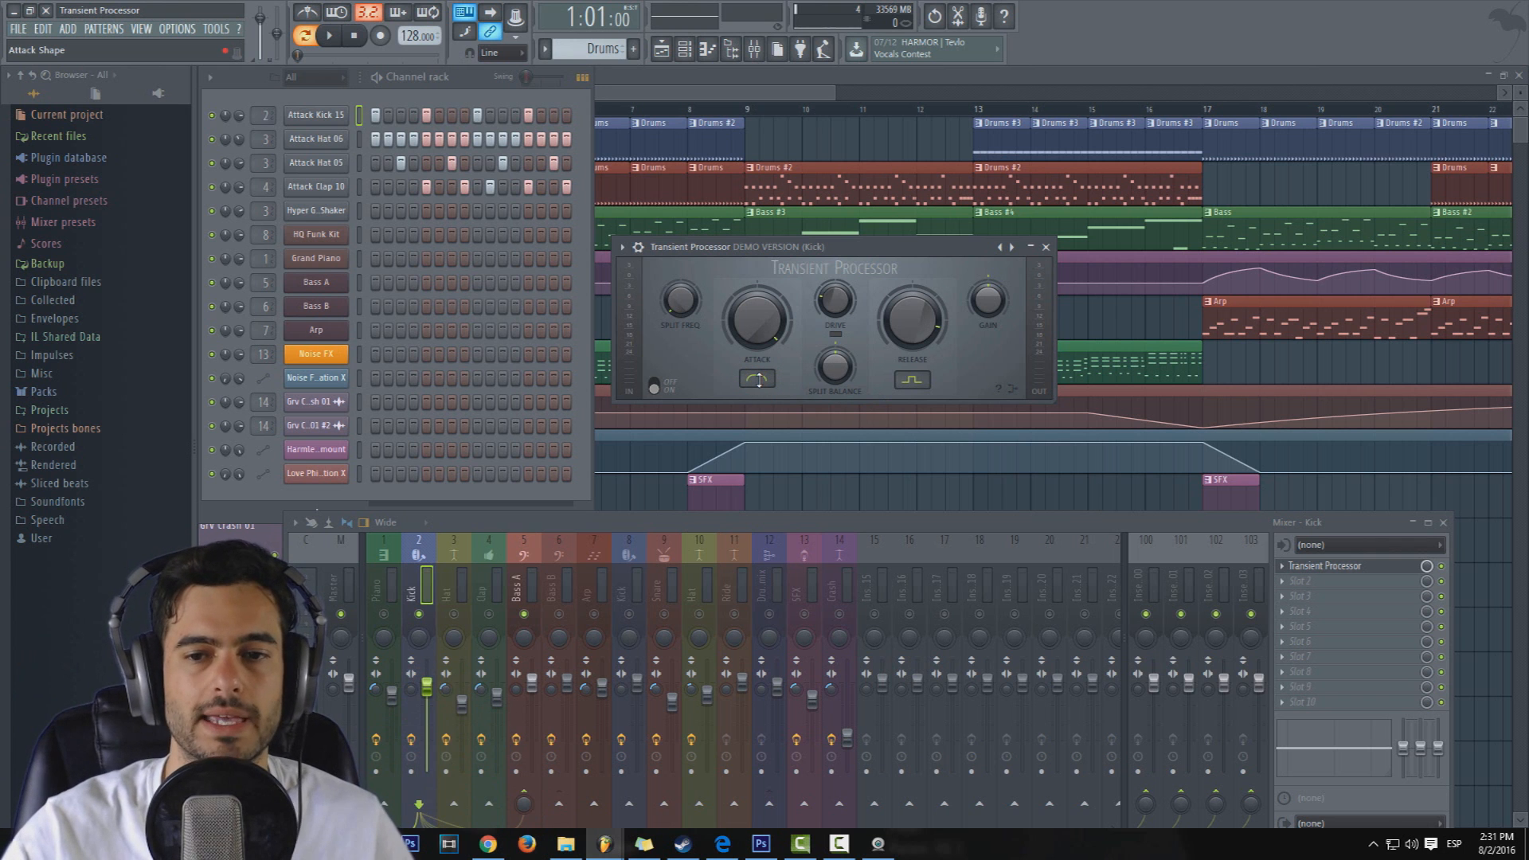
- View the Transient Processor's signal flowchart and return to its controls
left_click(1014, 389)
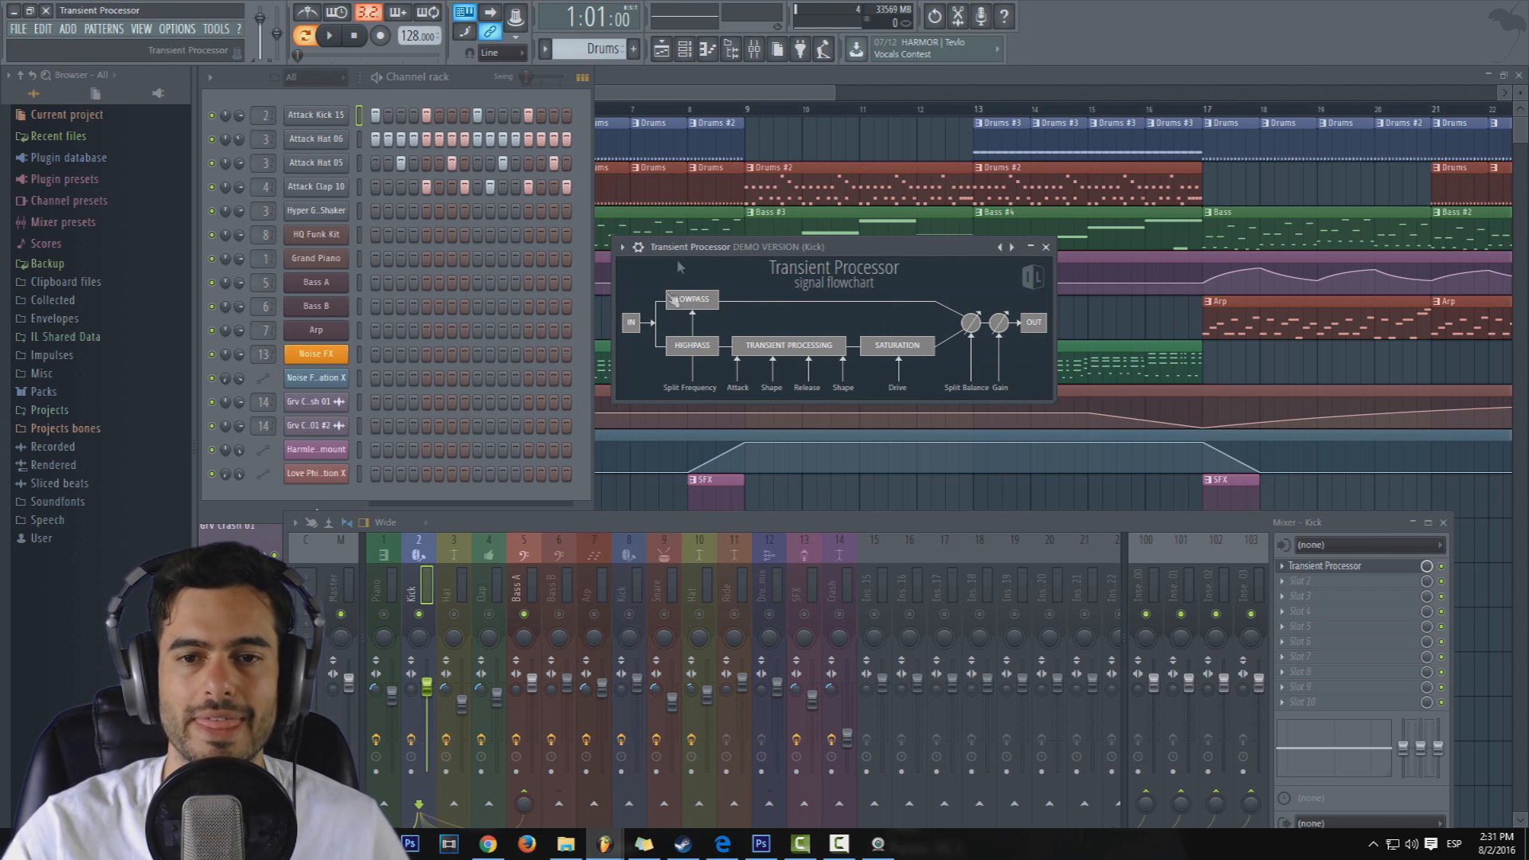
left_click(1024, 387)
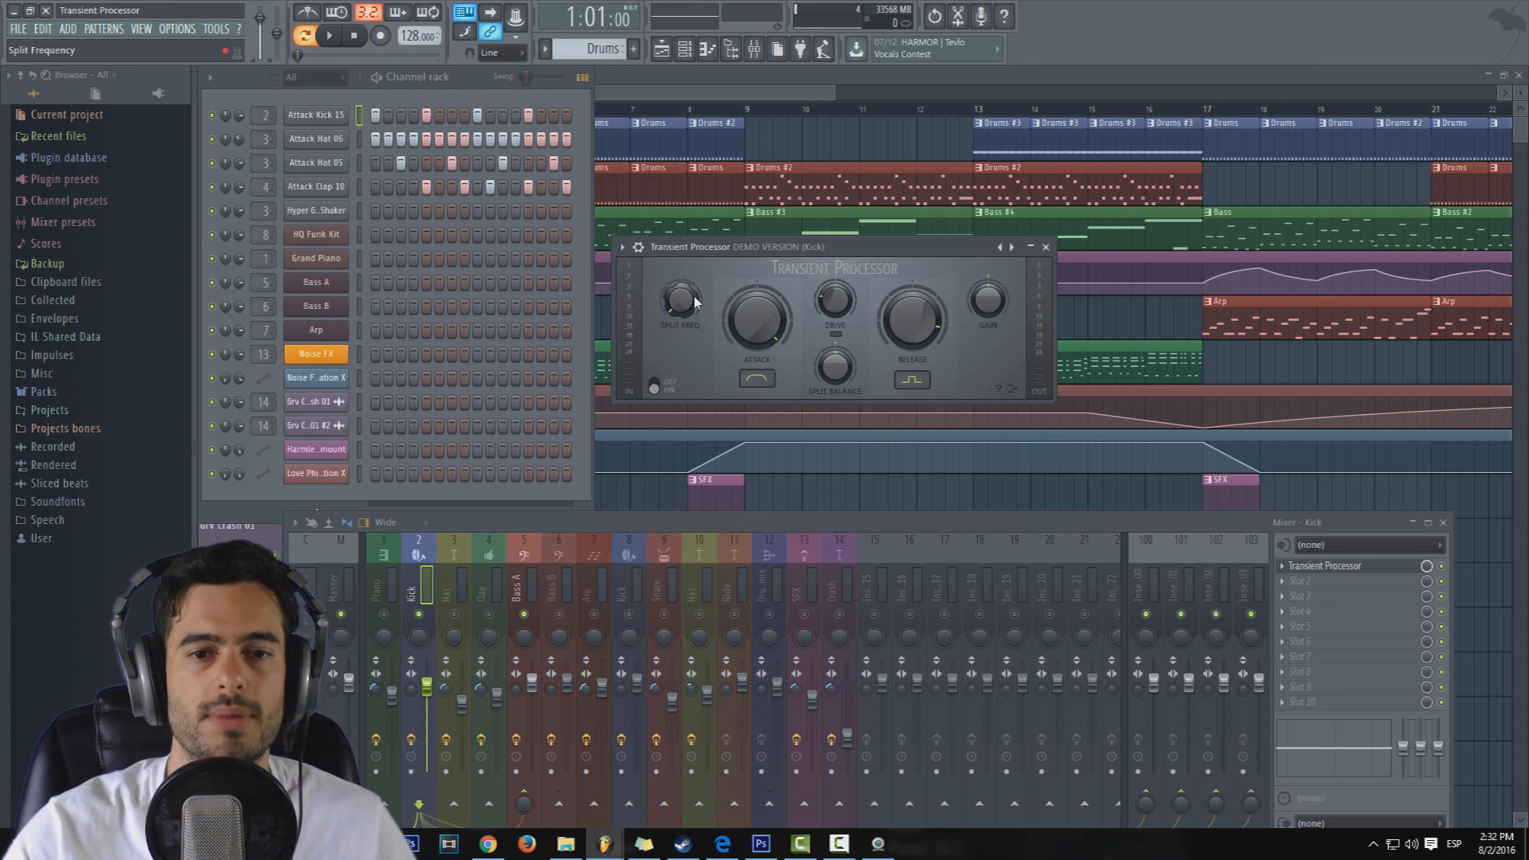
- During playback, try a split frequency of 1000 Hz on the kick's Transient Processor and set it to about 260 Hz
key("space")
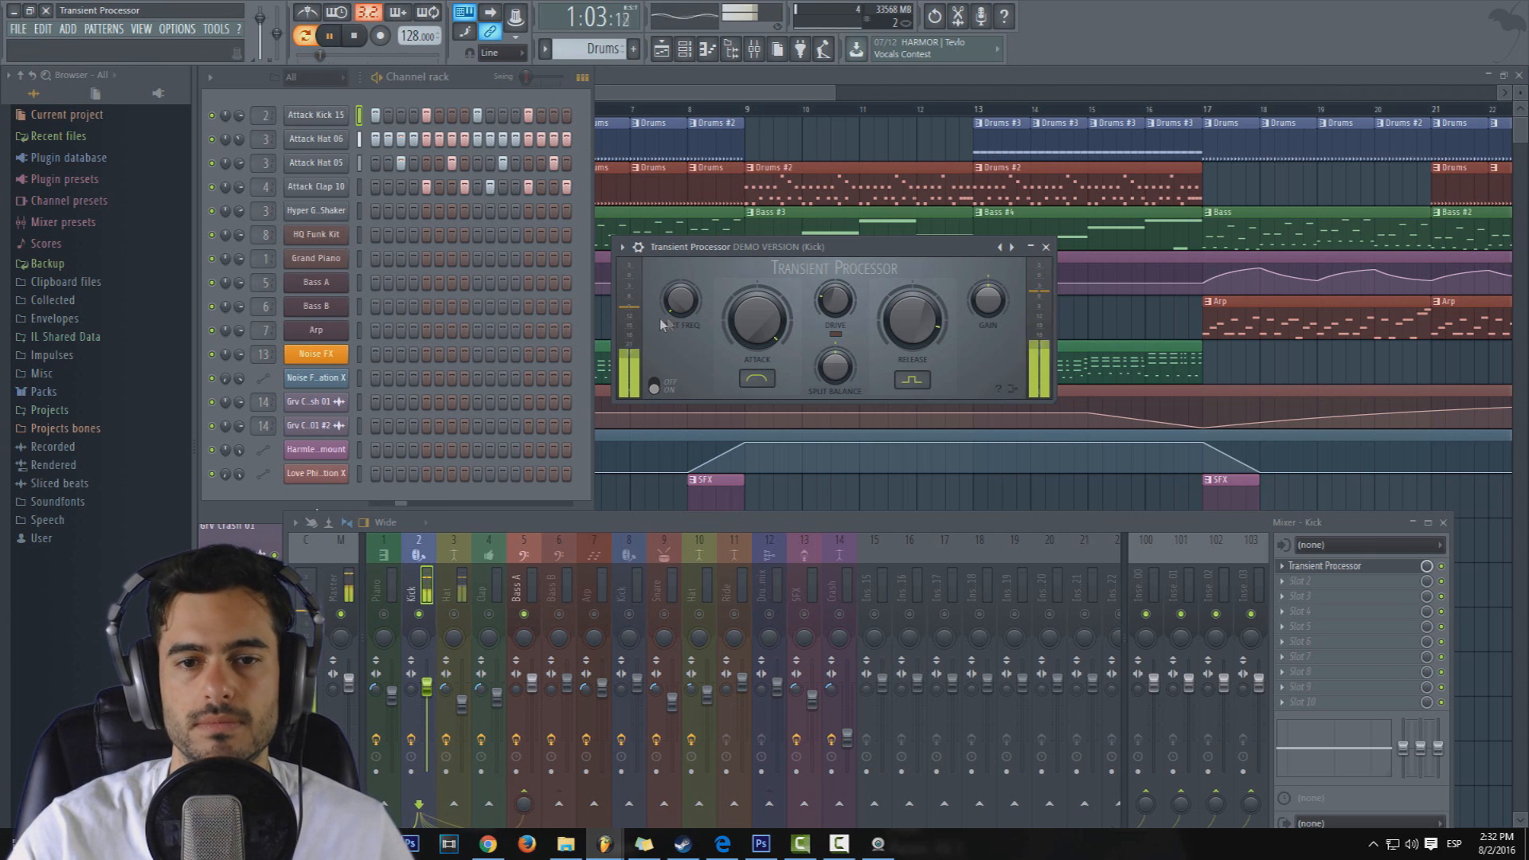
left_click_drag(679, 309, 679, 219)
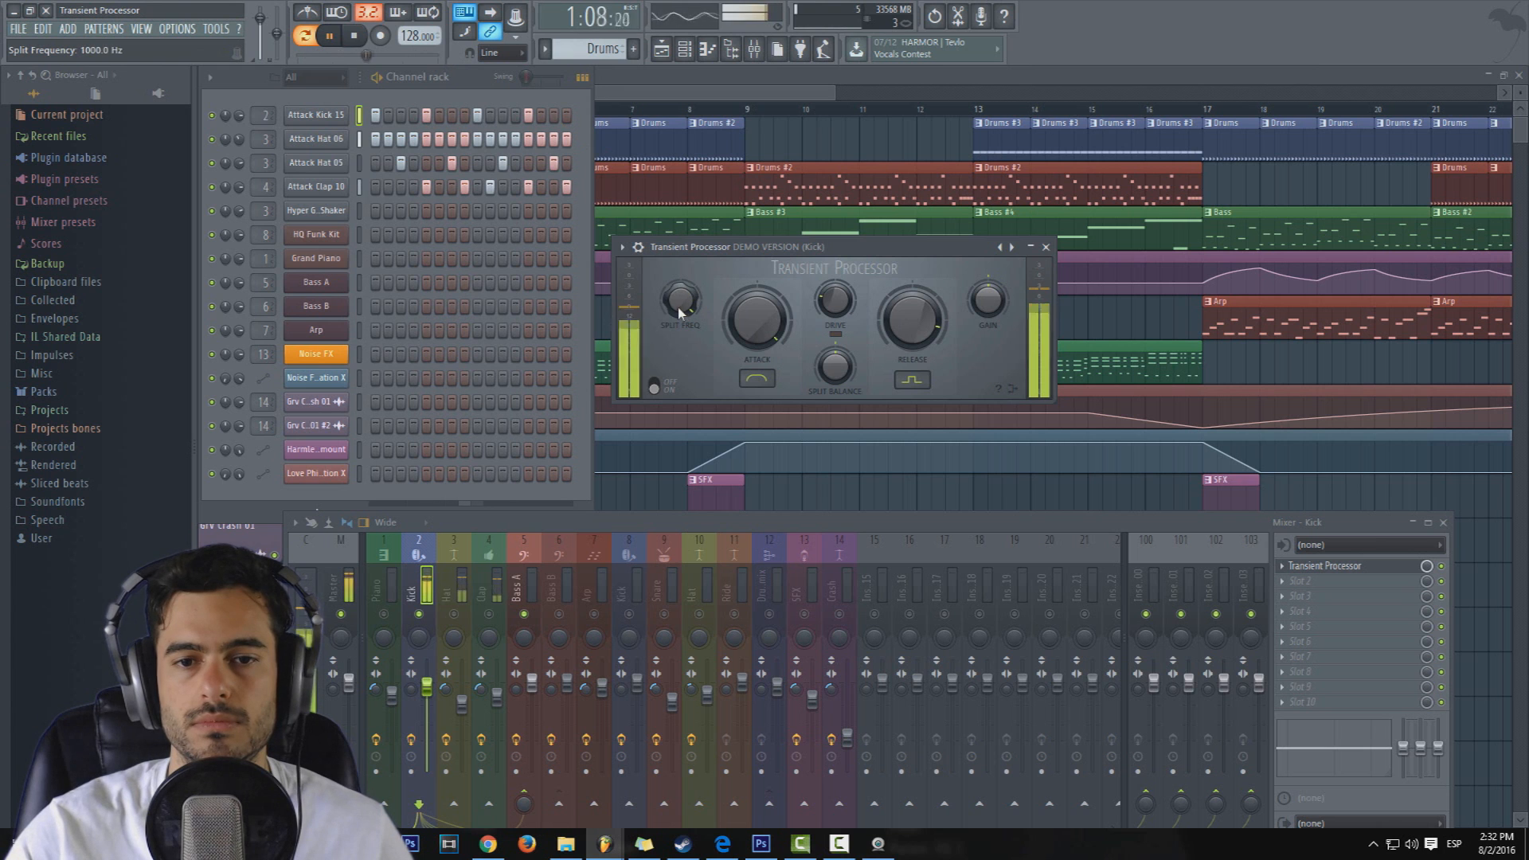
left_click(329, 35)
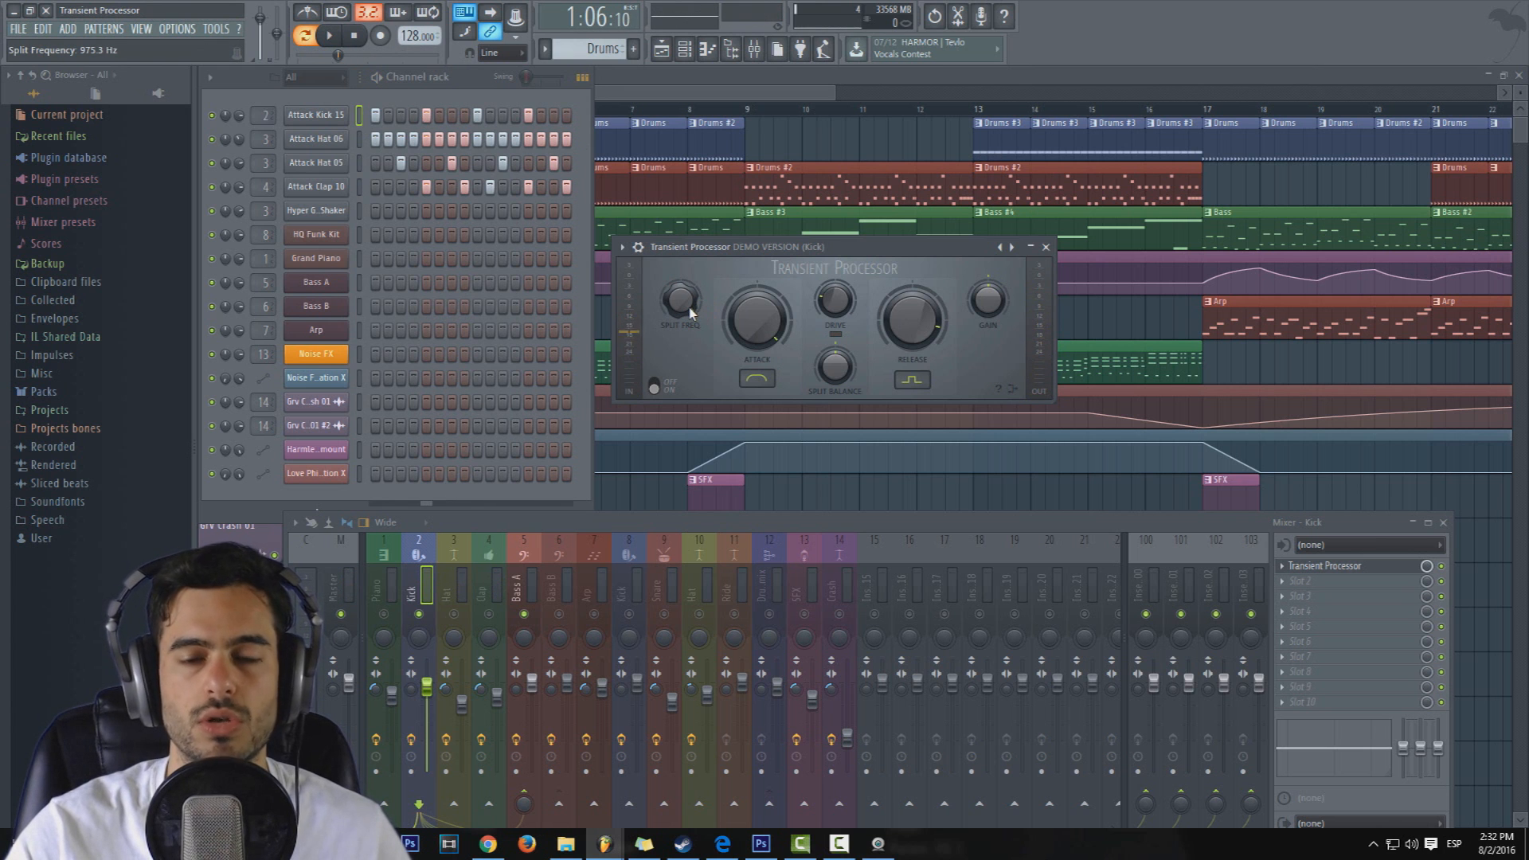
left_click(329, 35)
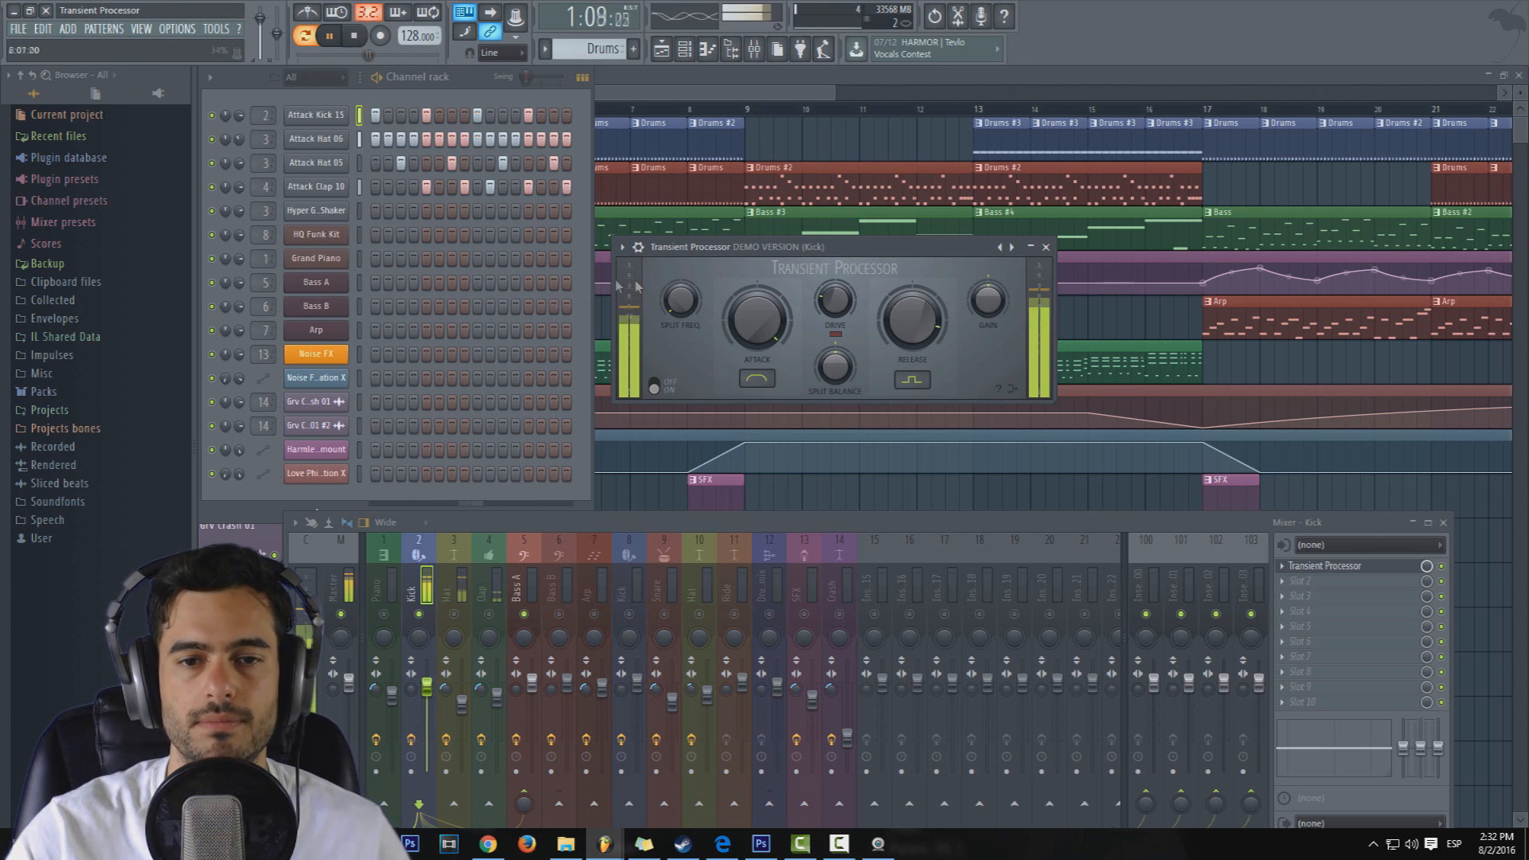
left_click_drag(681, 301, 681, 243)
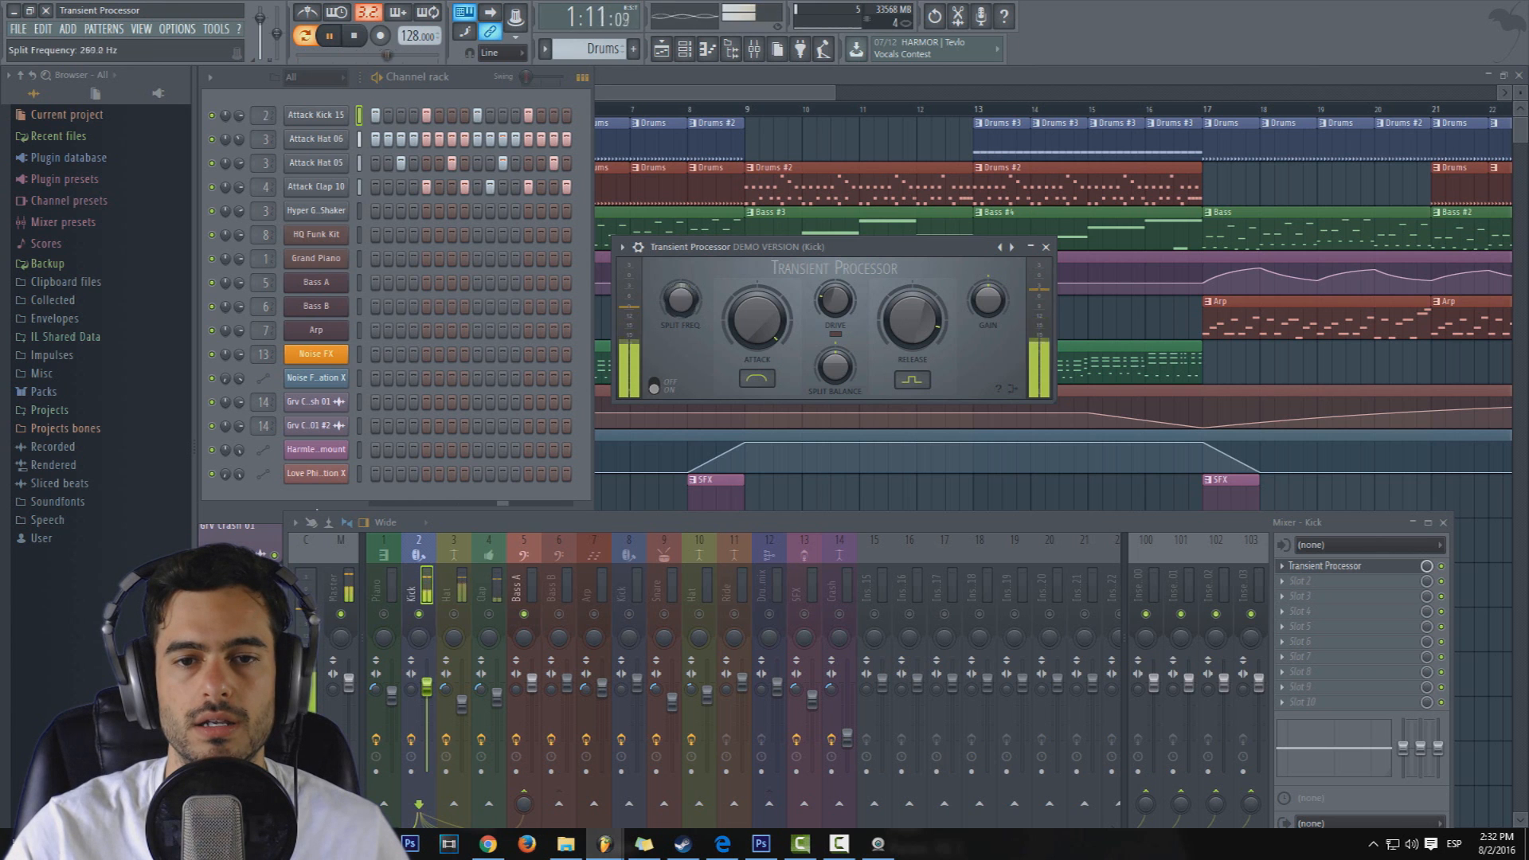
left_click(356, 35)
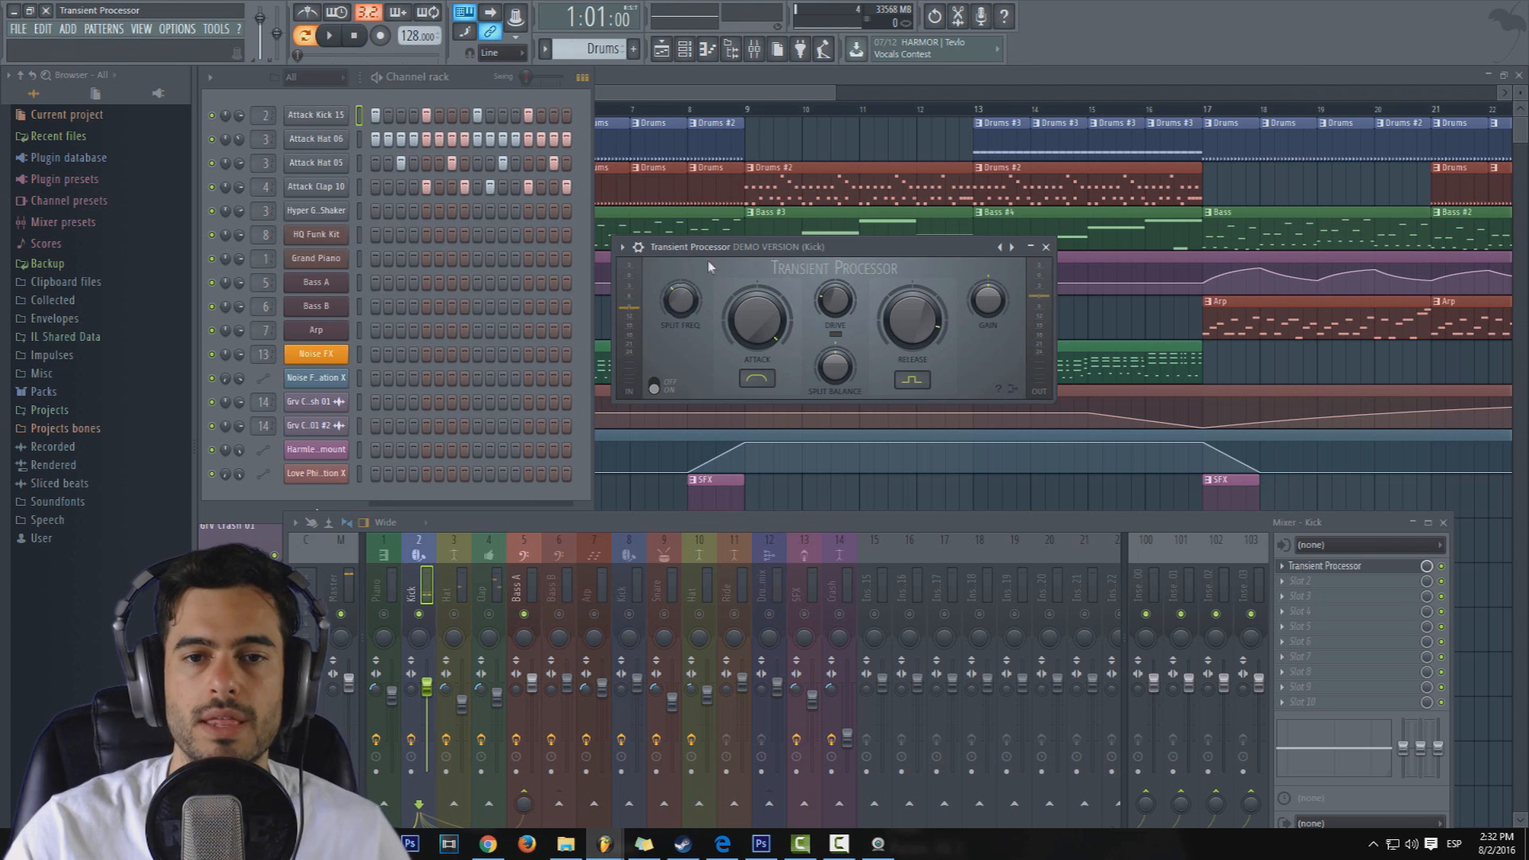
- Move the Transient Processor window slightly higher and briefly play the Drums pattern to hear the kick
left_click_drag(701, 250, 686, 228)
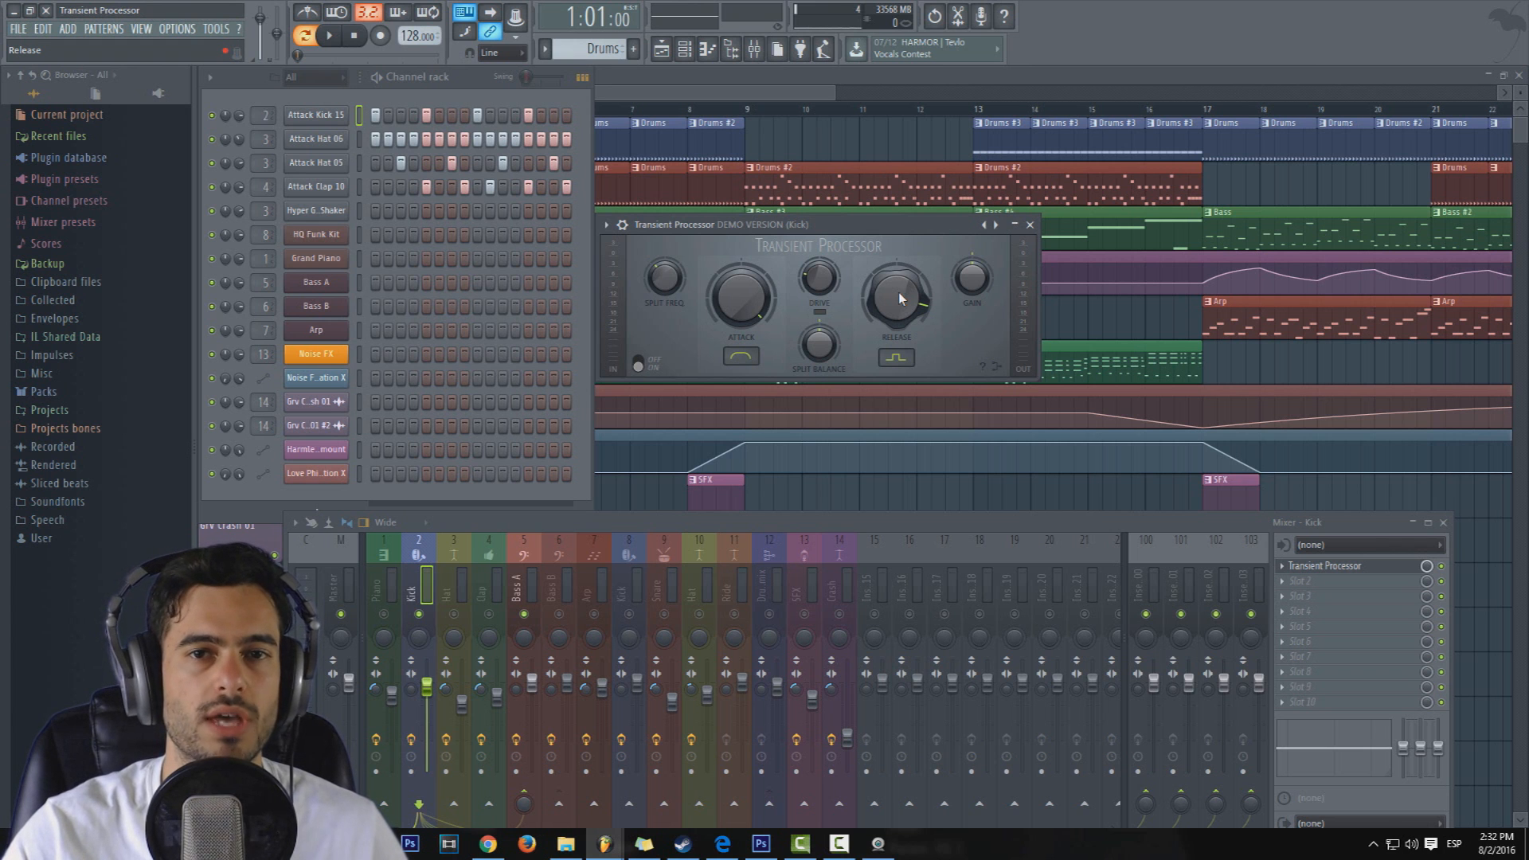
left_click(329, 35)
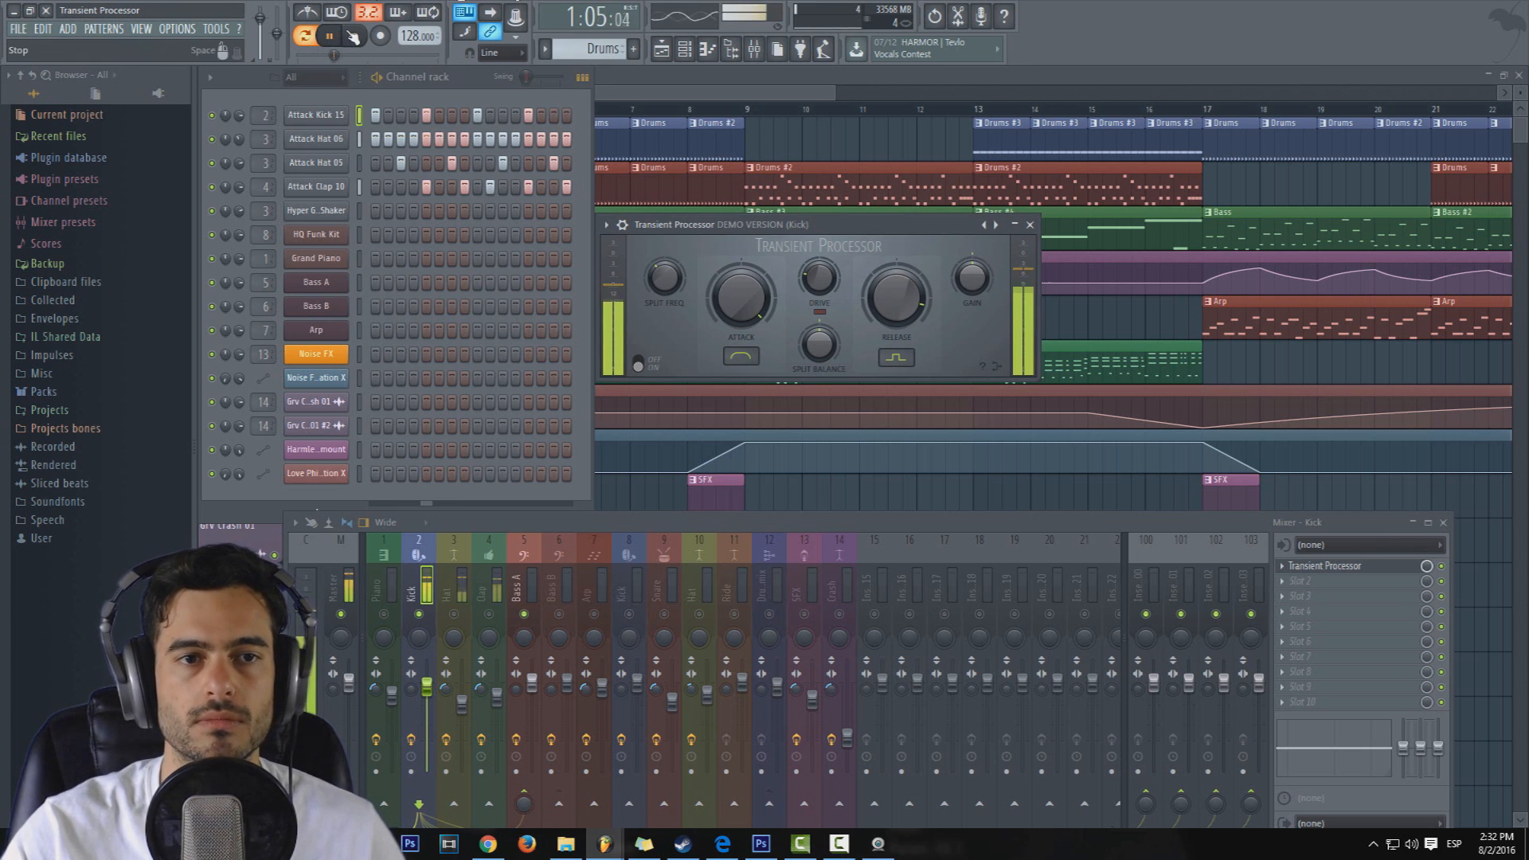
left_click(352, 36)
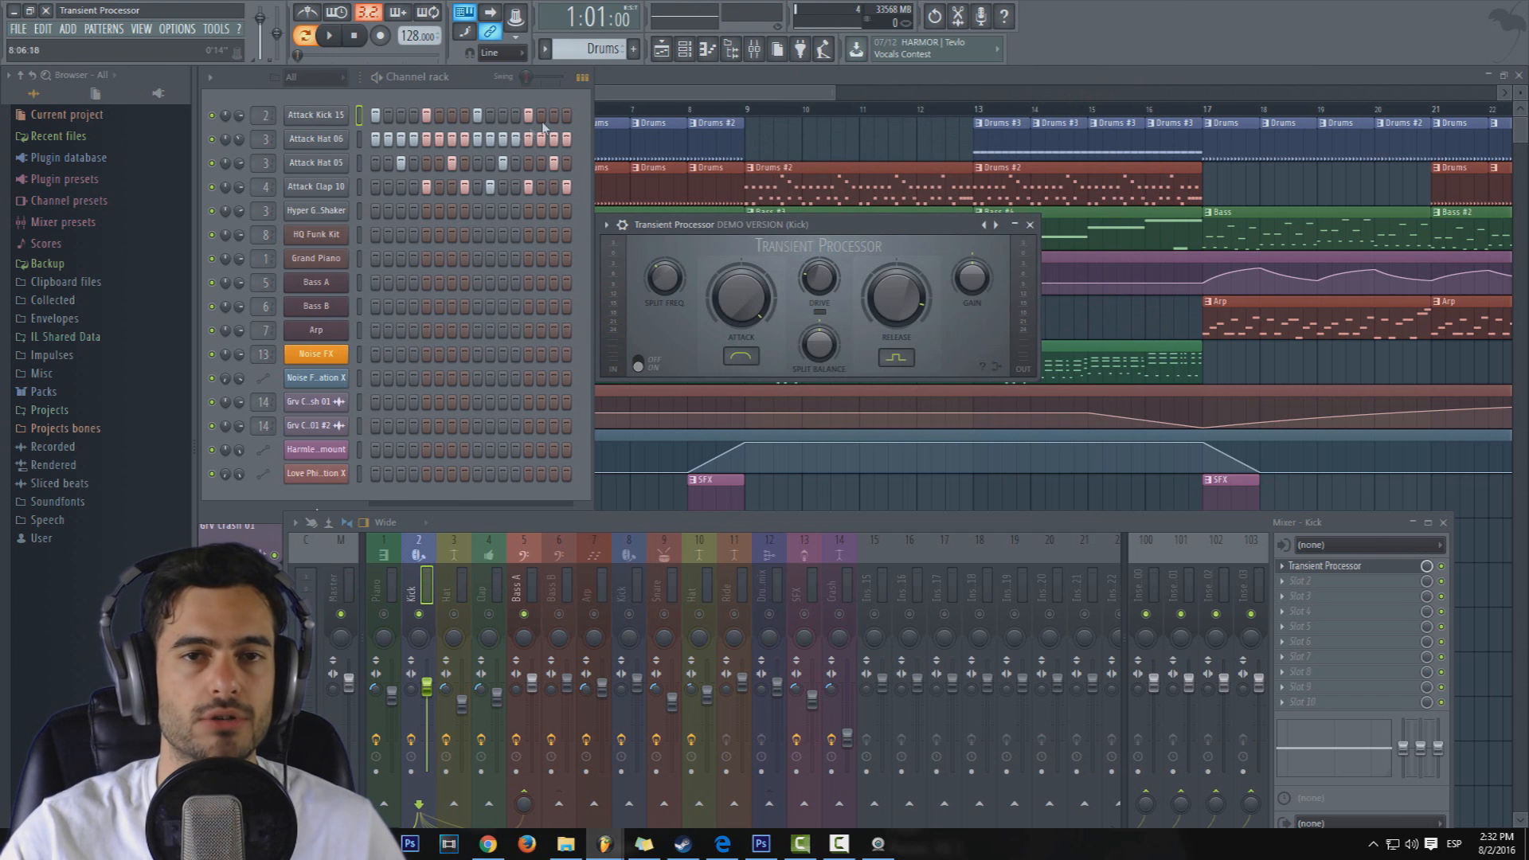
- Open the Attack Kick 15 sample in Edison and place the editor beside the channel rack
left_click(326, 118)
right_click(752, 375)
left_click(796, 402)
left_click_drag(531, 259, 840, 113)
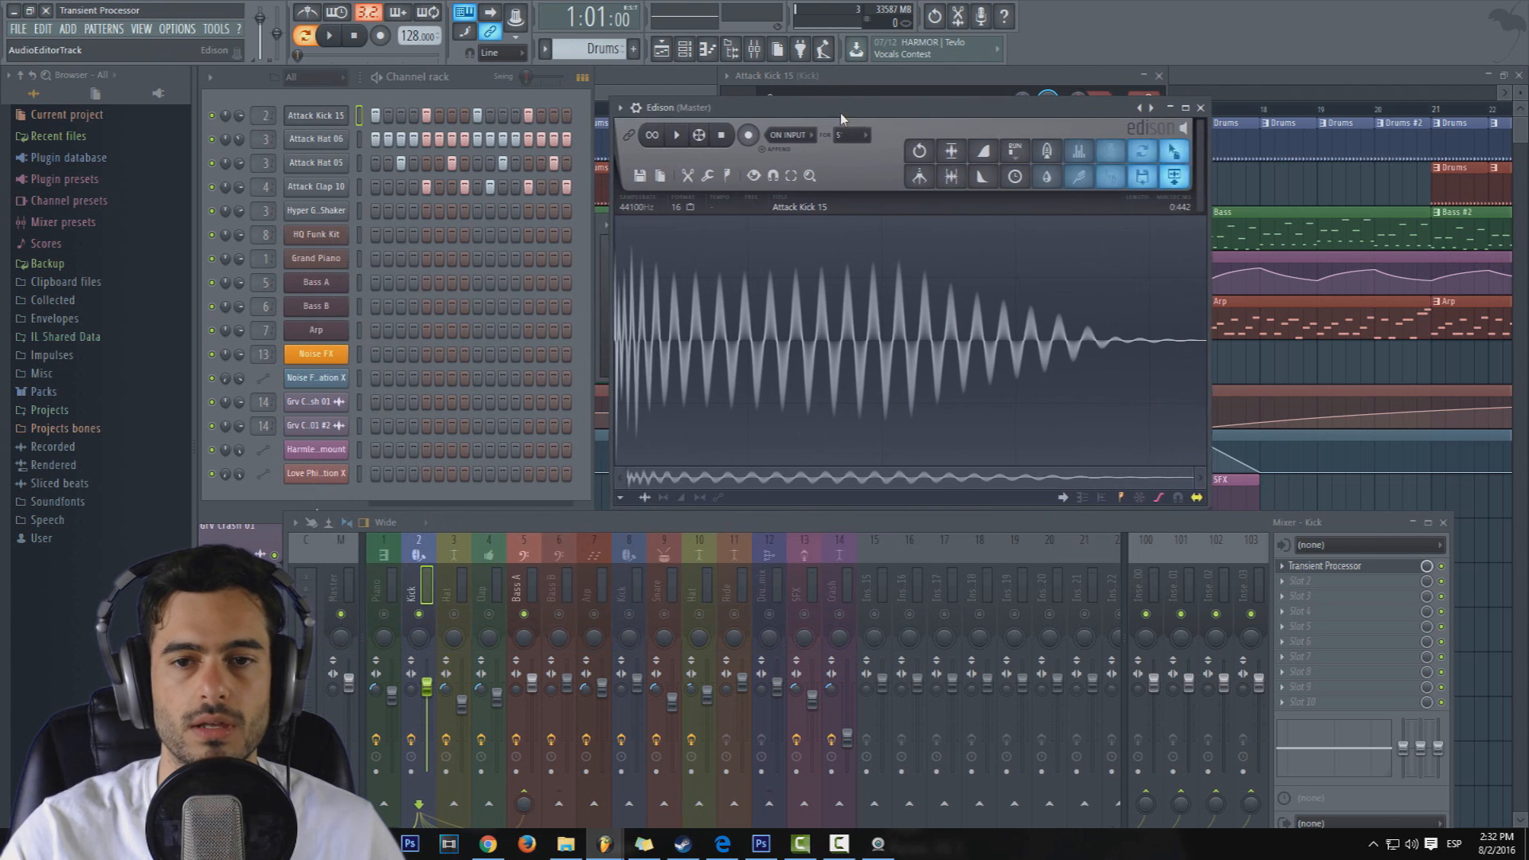
- Select the kick's initial attack from 0:000 to 0:018 in a zoomed view, and extend the selection to 0:133 across the full waveform
left_click_drag(1200, 478, 857, 462)
left_click_drag(678, 323, 558, 321)
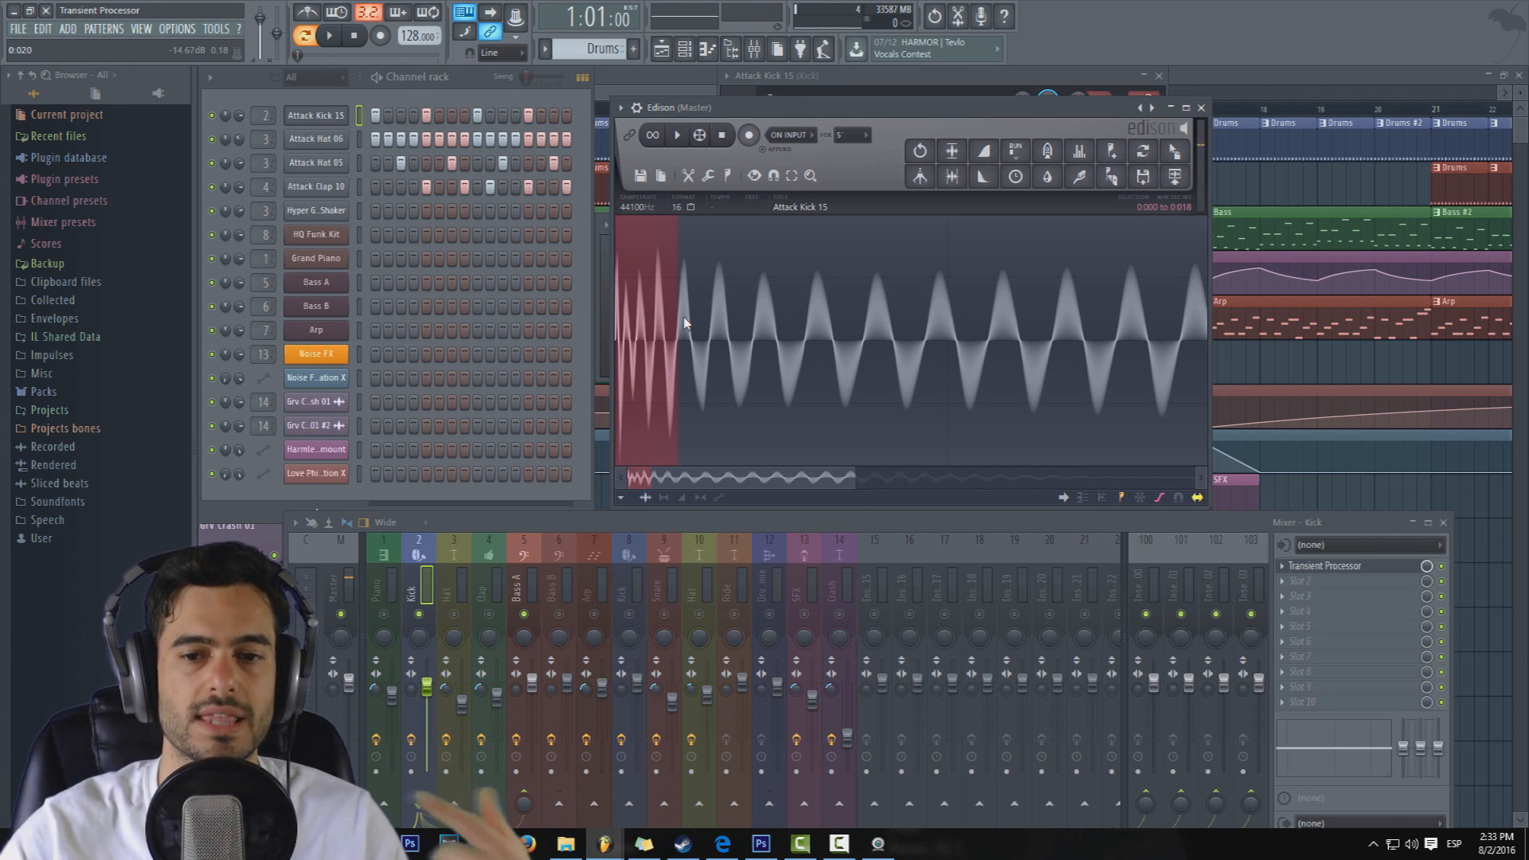
left_click_drag(854, 481, 1197, 482)
left_click(794, 366)
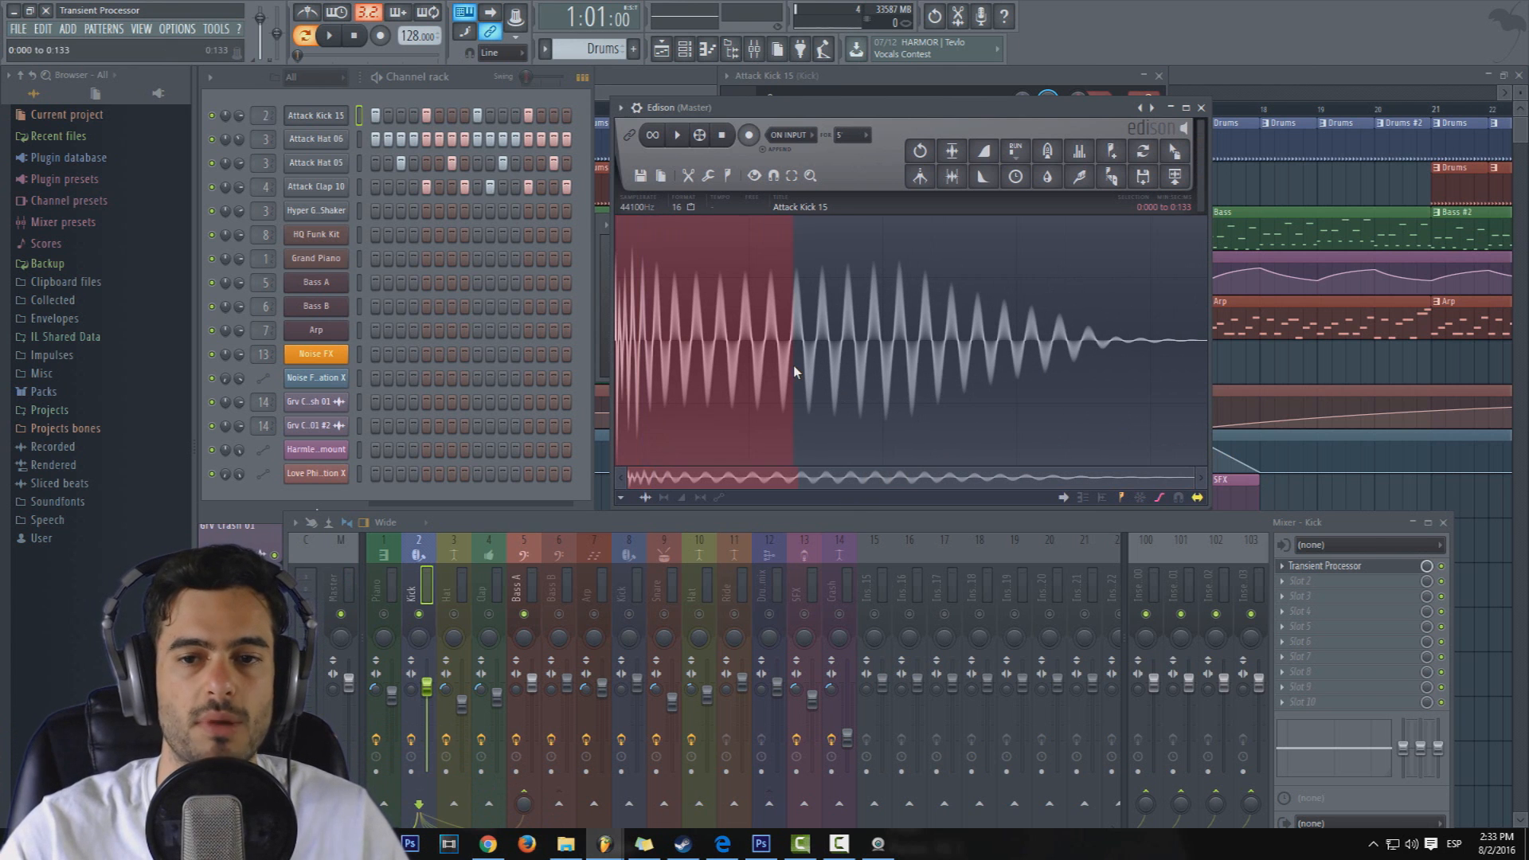
- Close Edison and the Attack Kick 15 channel settings
left_click(1201, 108)
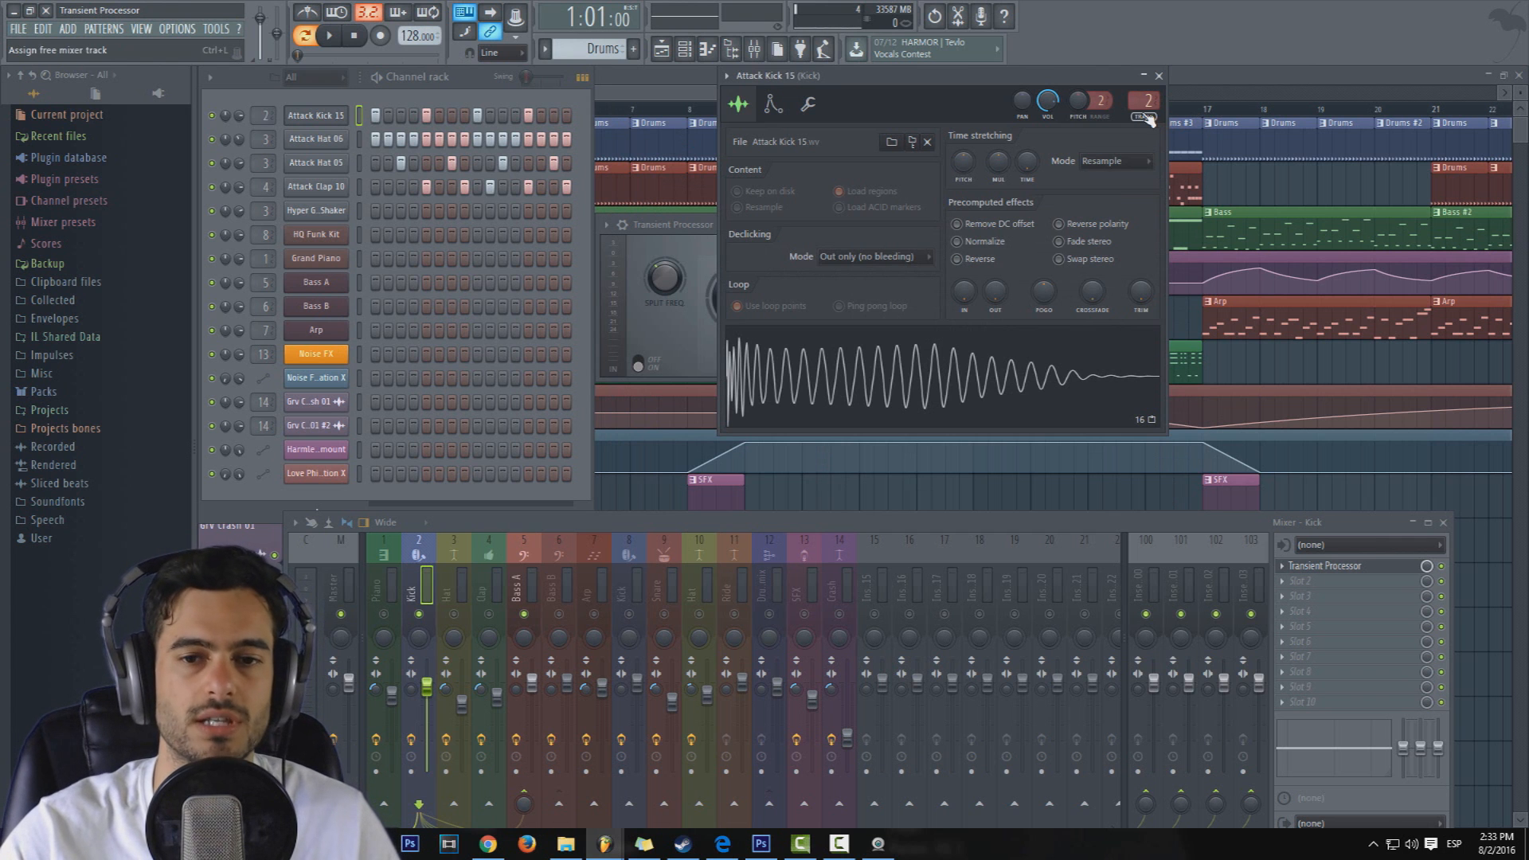
left_click_drag(898, 80, 782, 112)
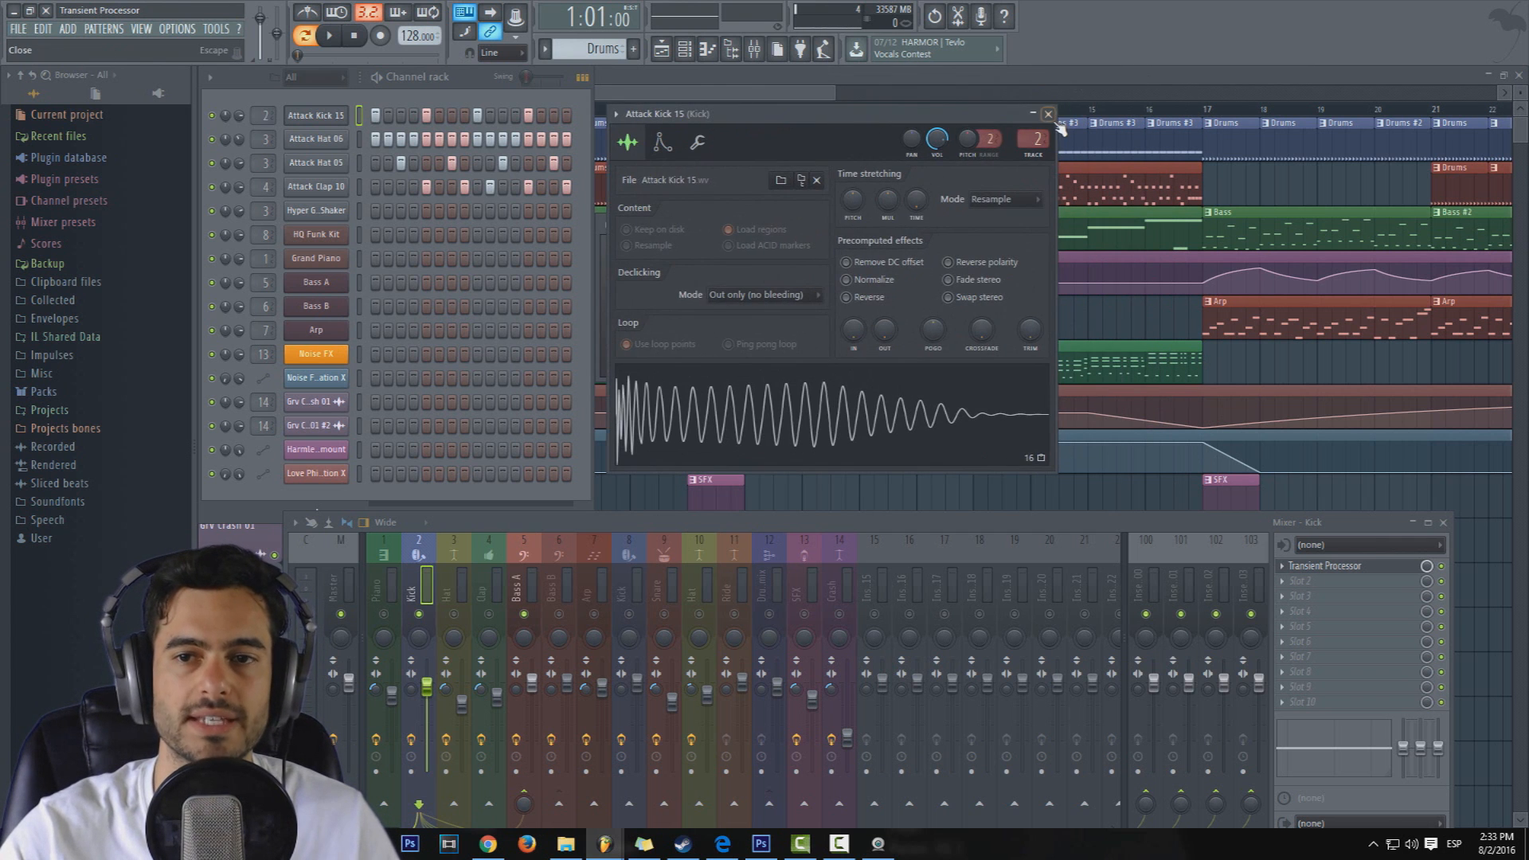
left_click(1044, 109)
- Move the kick's Transient Processor window higher and turn up its release
left_click_drag(742, 220, 749, 127)
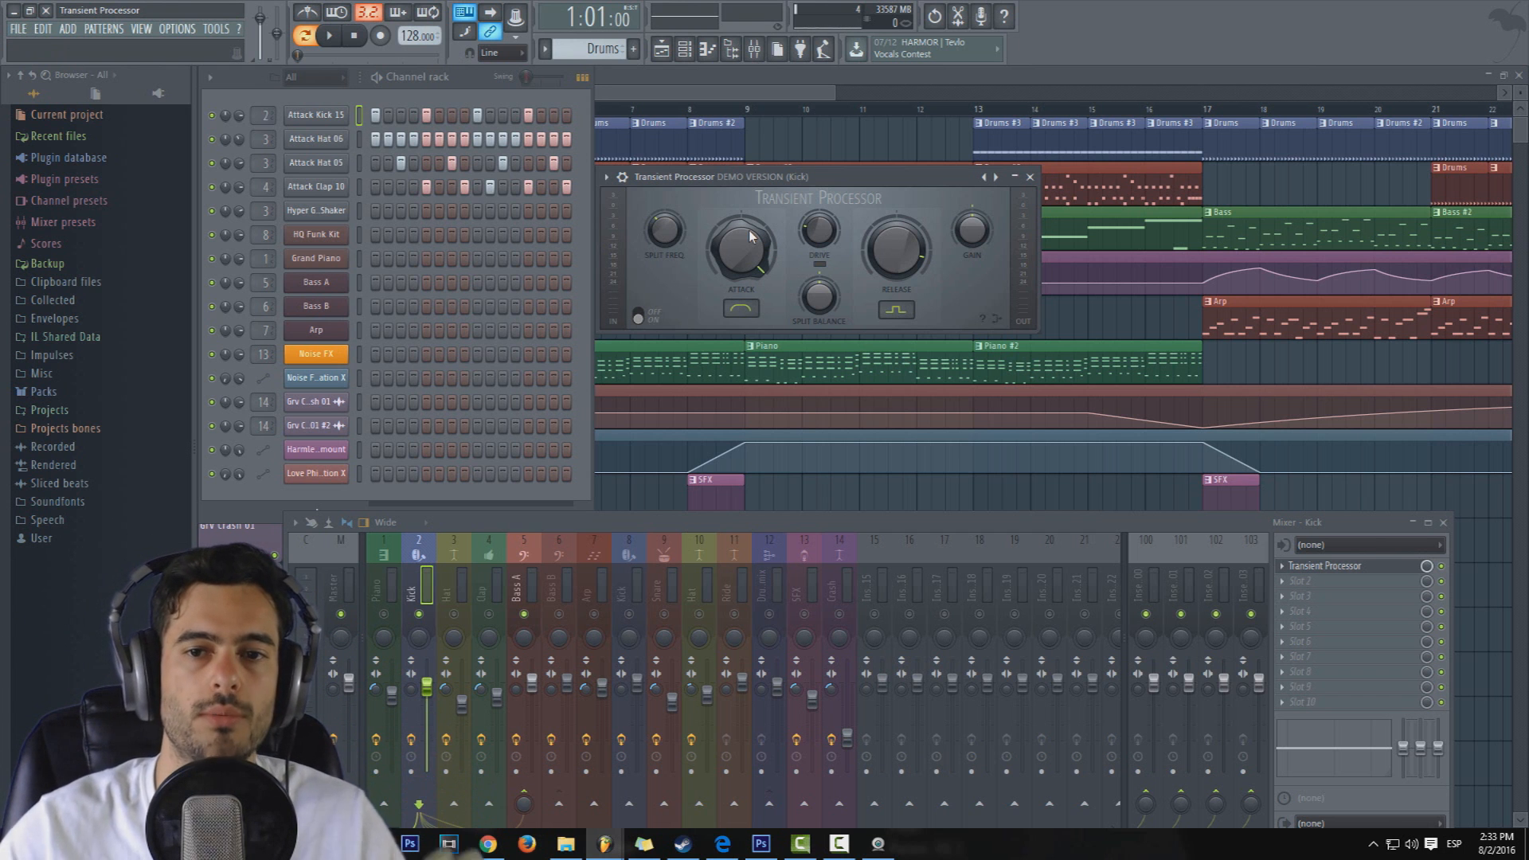
left_click_drag(902, 243, 905, 239)
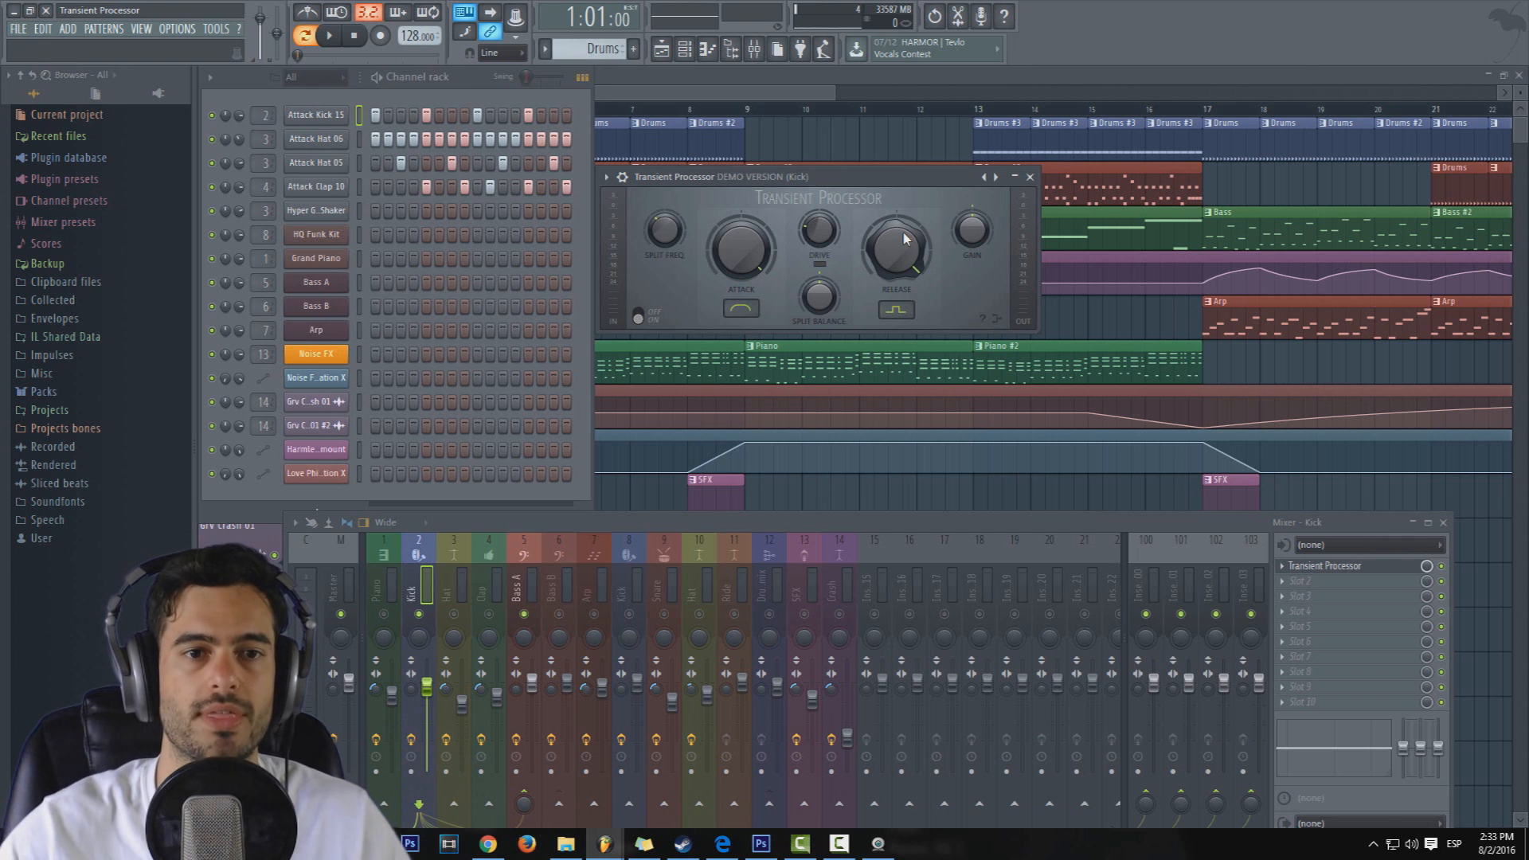
- Open the Attack Kick 15 channel settings to examine the sample's waveform
left_click(315, 115)
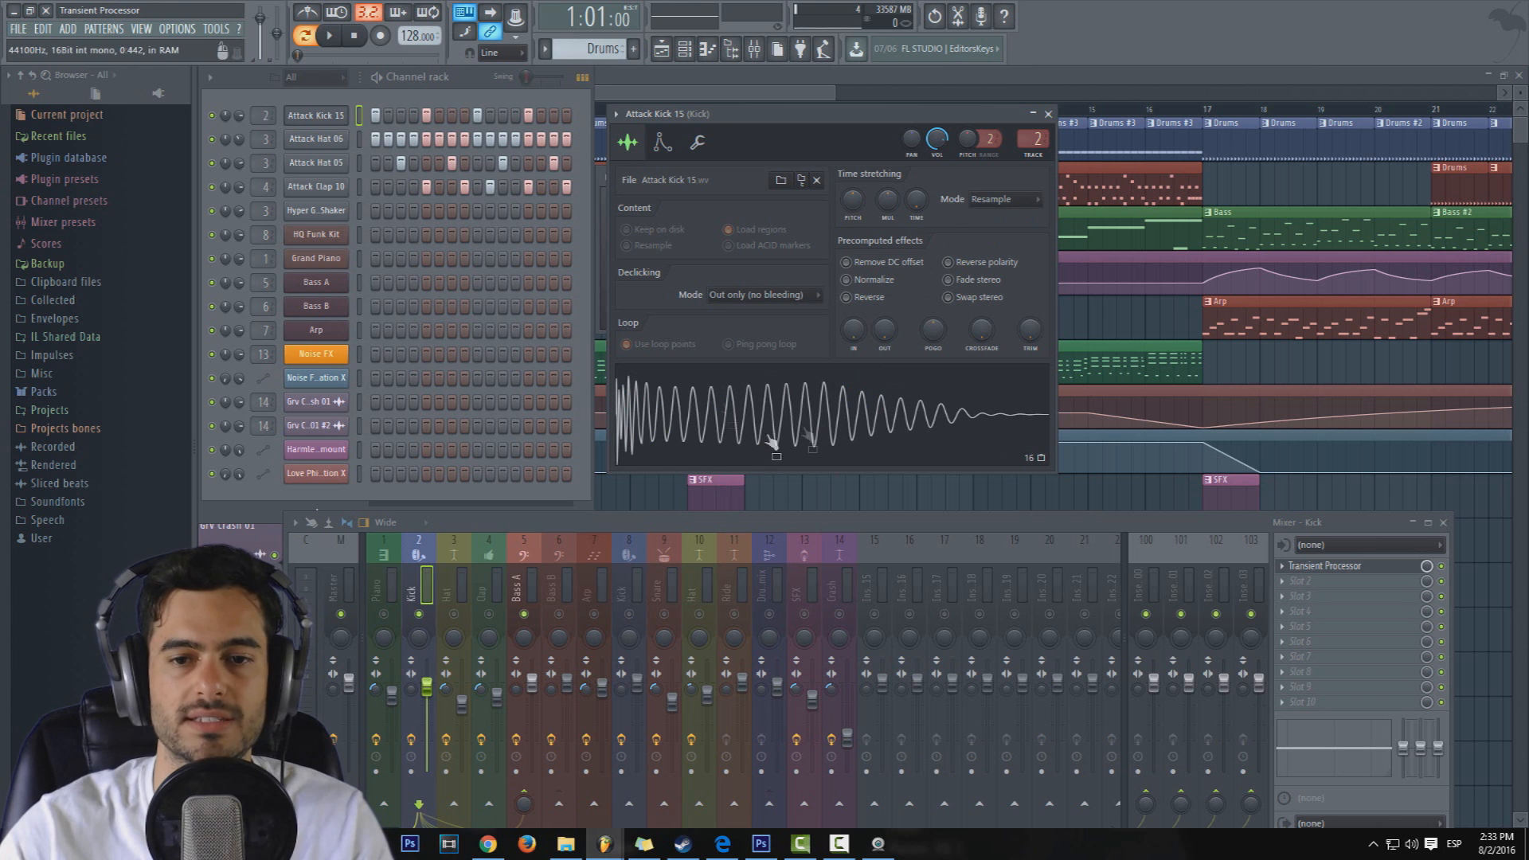
- Close the Attack Kick 15 channel settings and audition the drum pattern while varying the Transient Processor's drive
left_click(1049, 114)
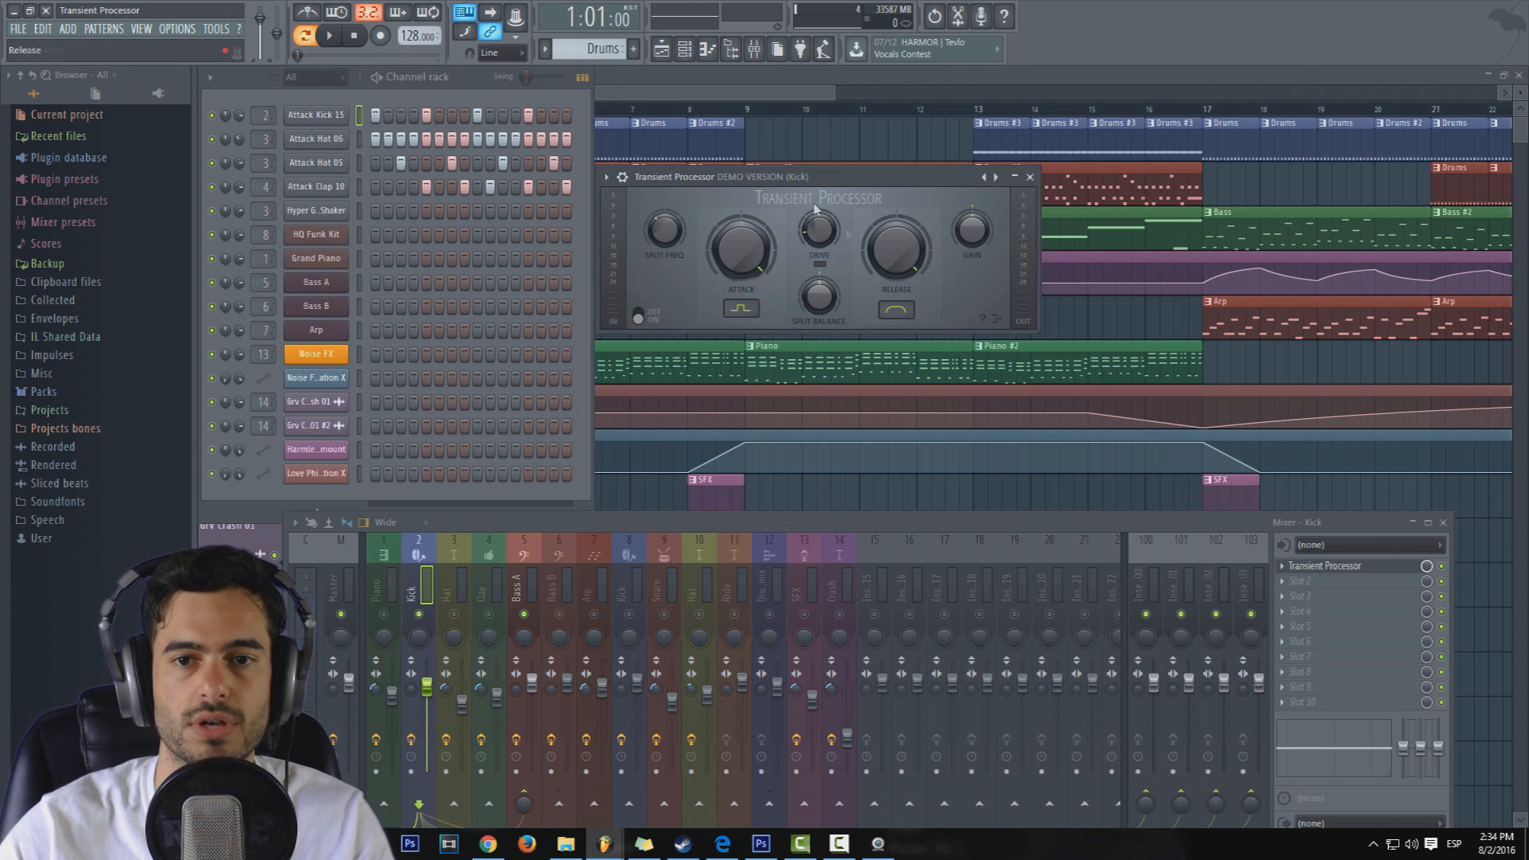
left_click(329, 36)
left_click_drag(819, 244, 819, 192)
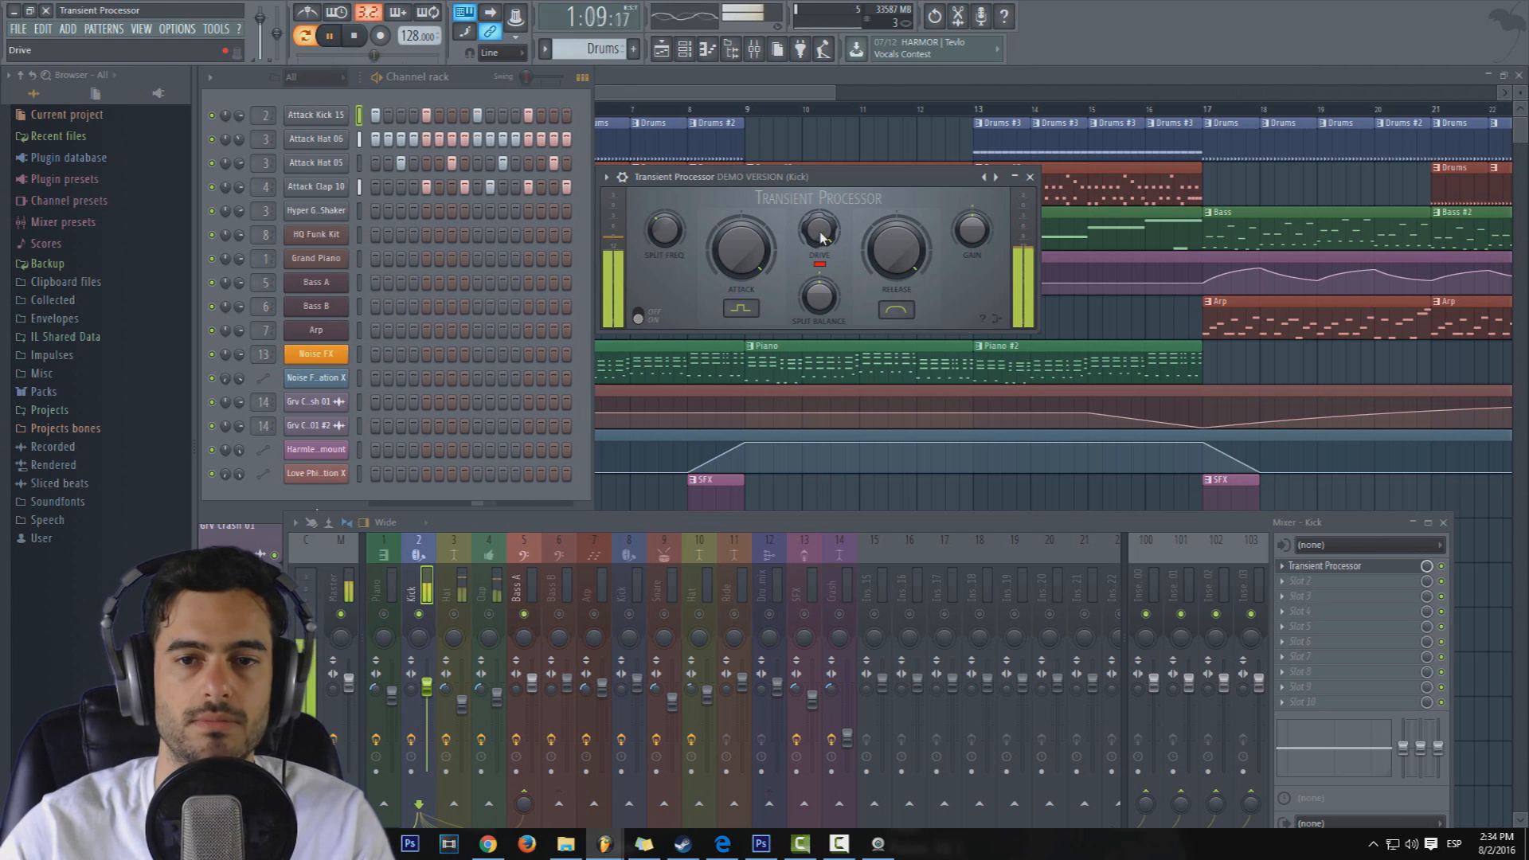
key("space")
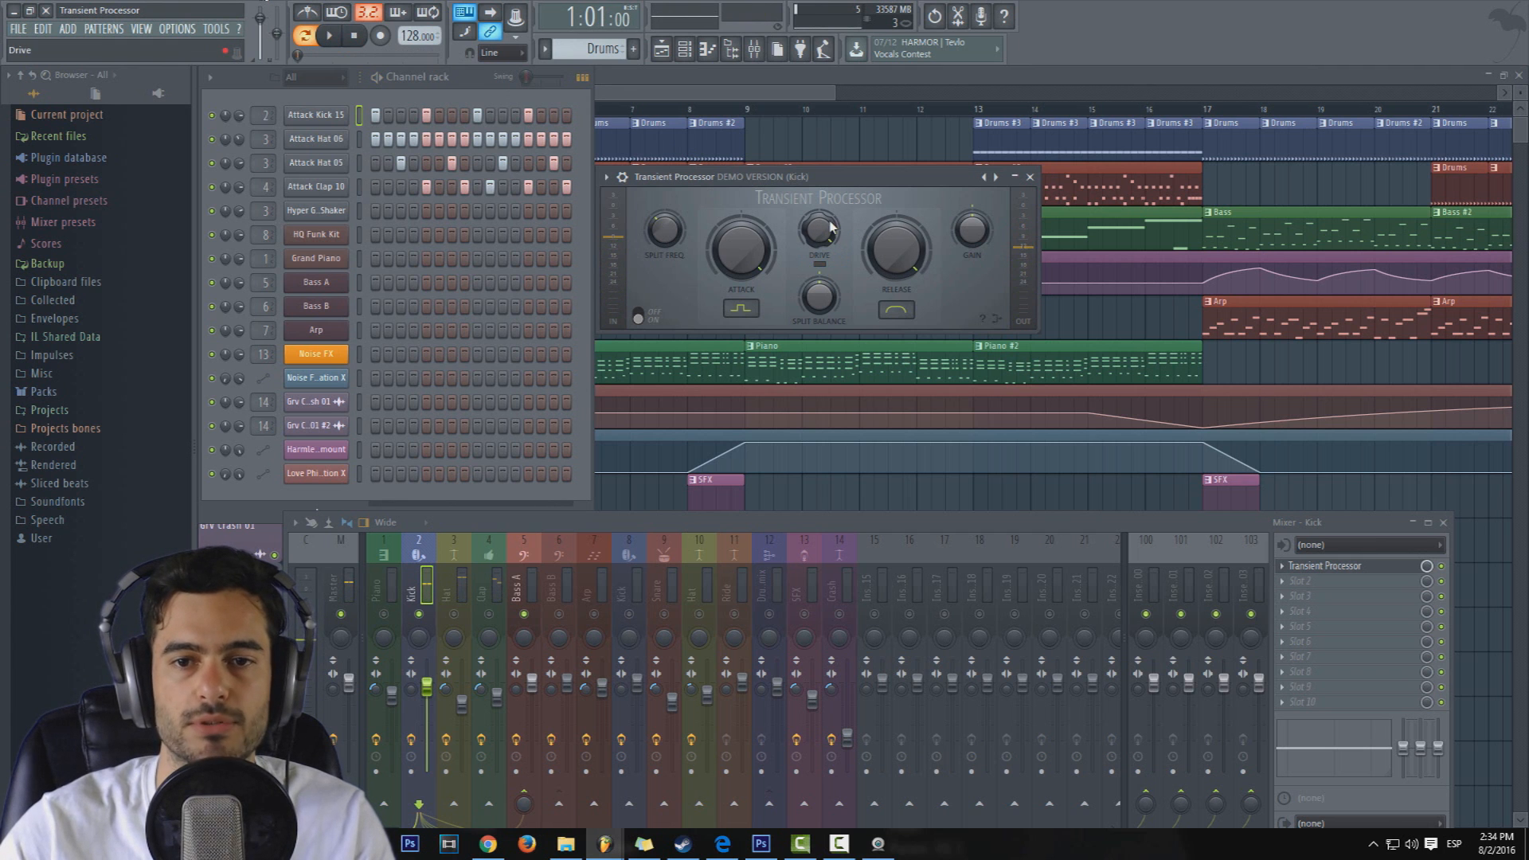
left_click(330, 36)
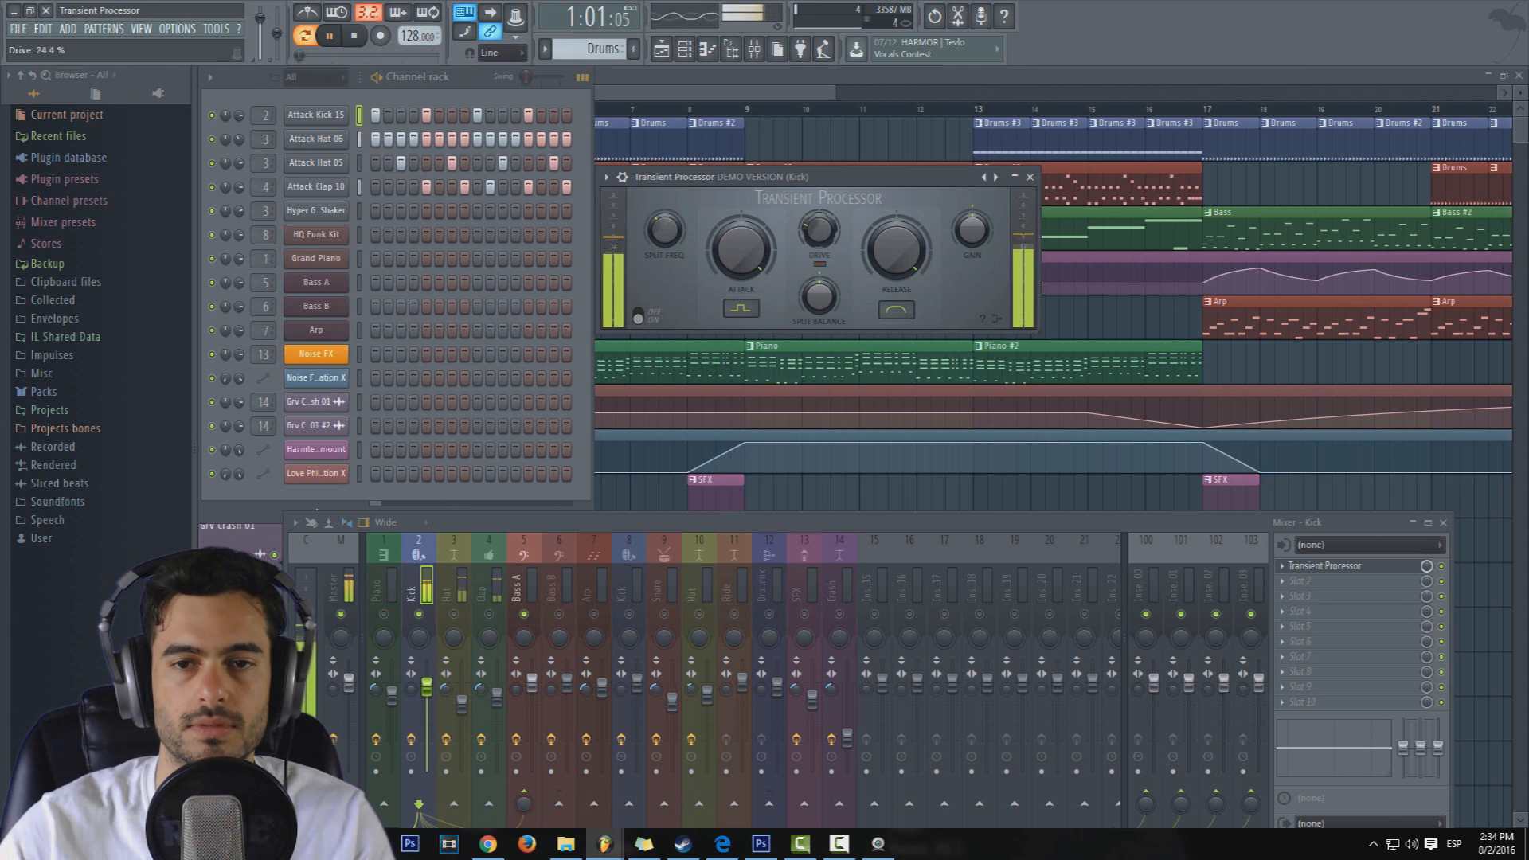
key("space")
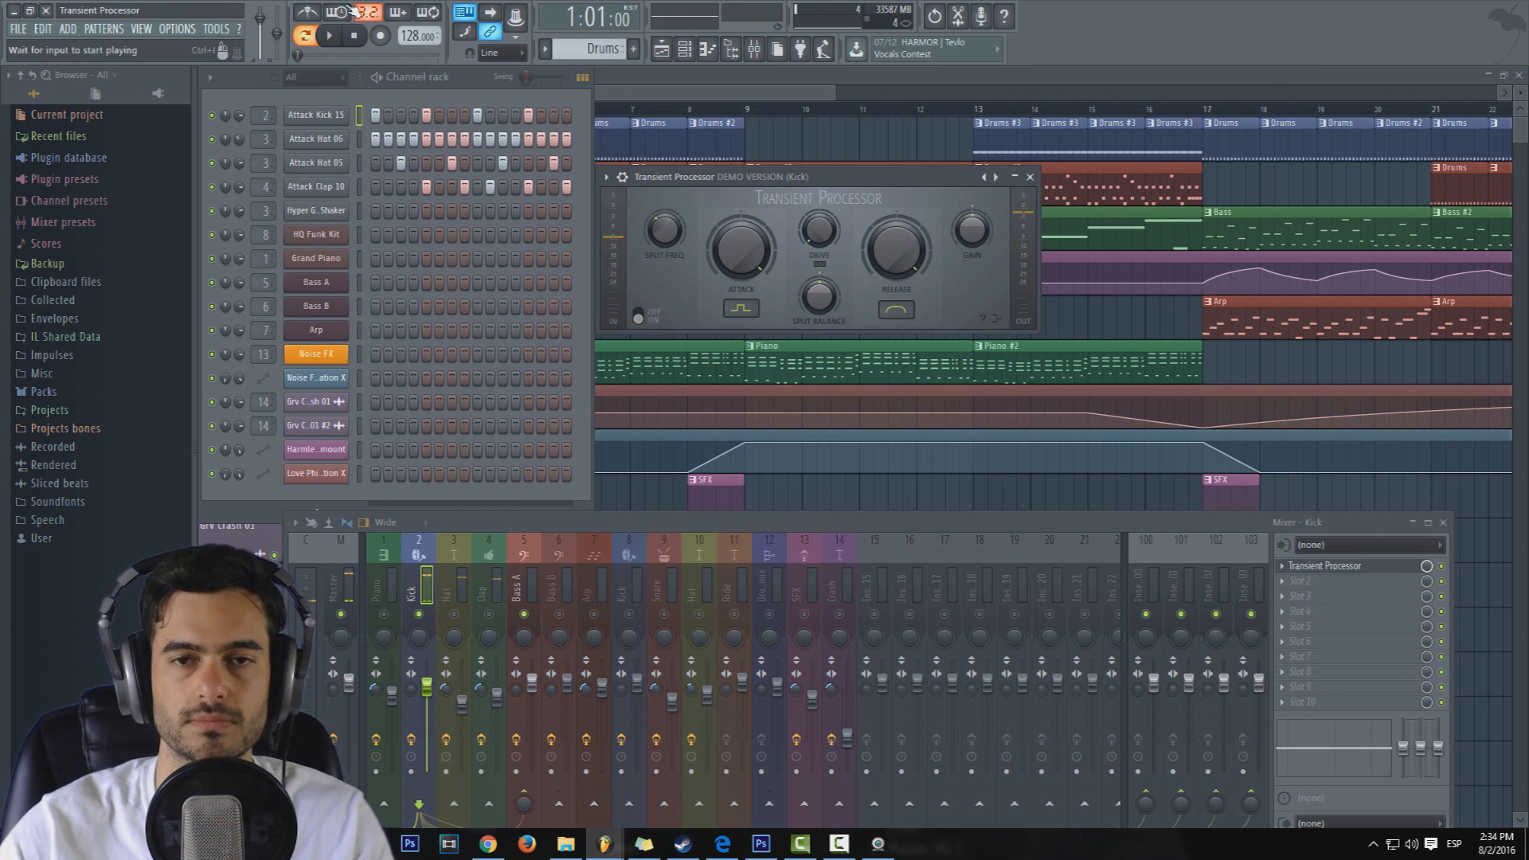
- Audition the drum pattern at different split balance settings, including 100% Dry/0% Wet and 100% Dry/100% Wet
left_click(331, 38)
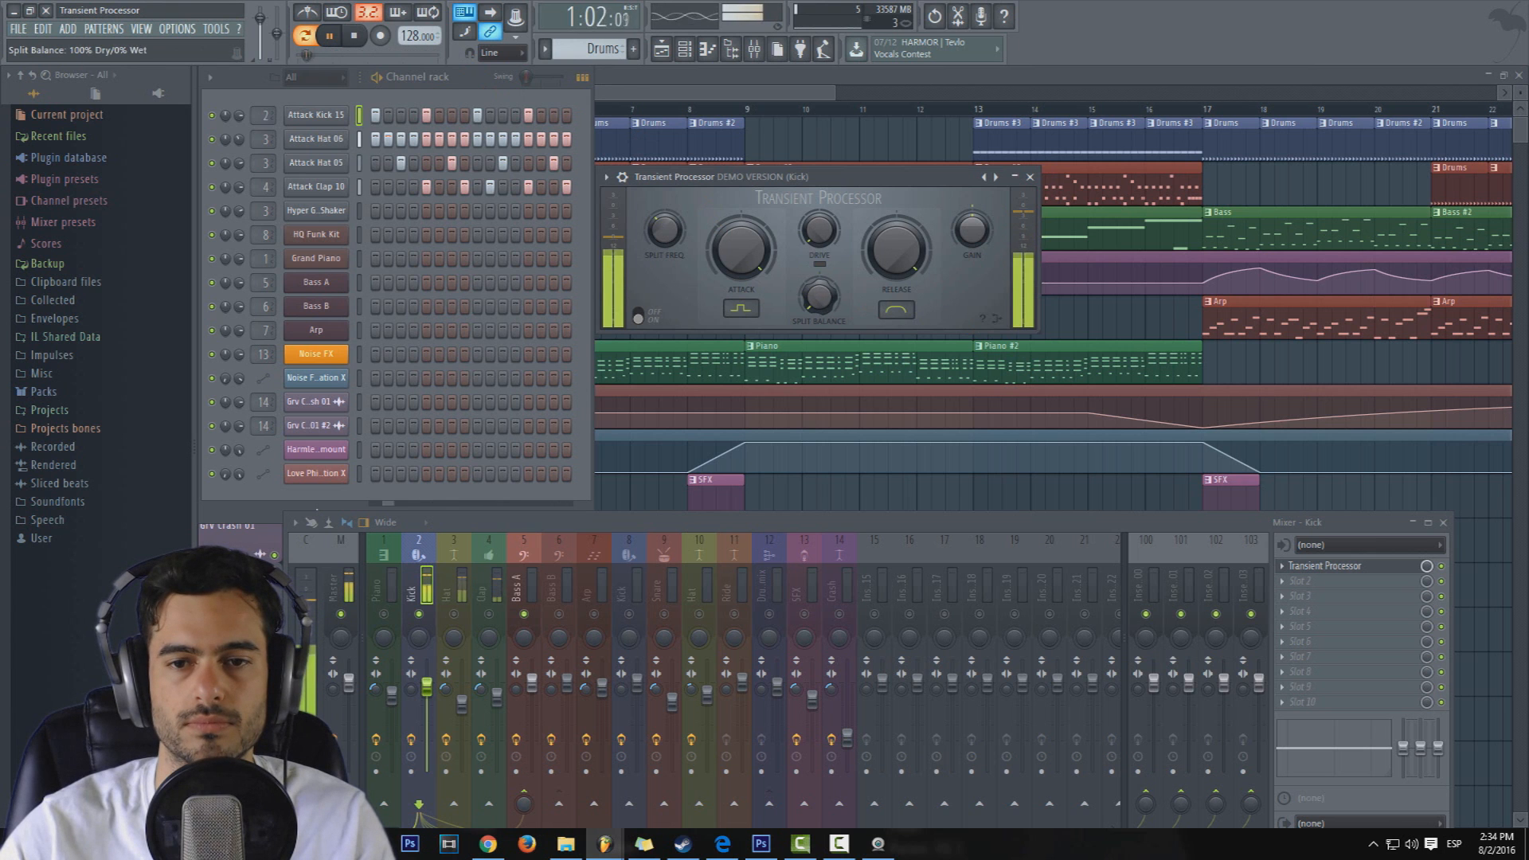
left_click_drag(819, 297, 819, 263)
key("space")
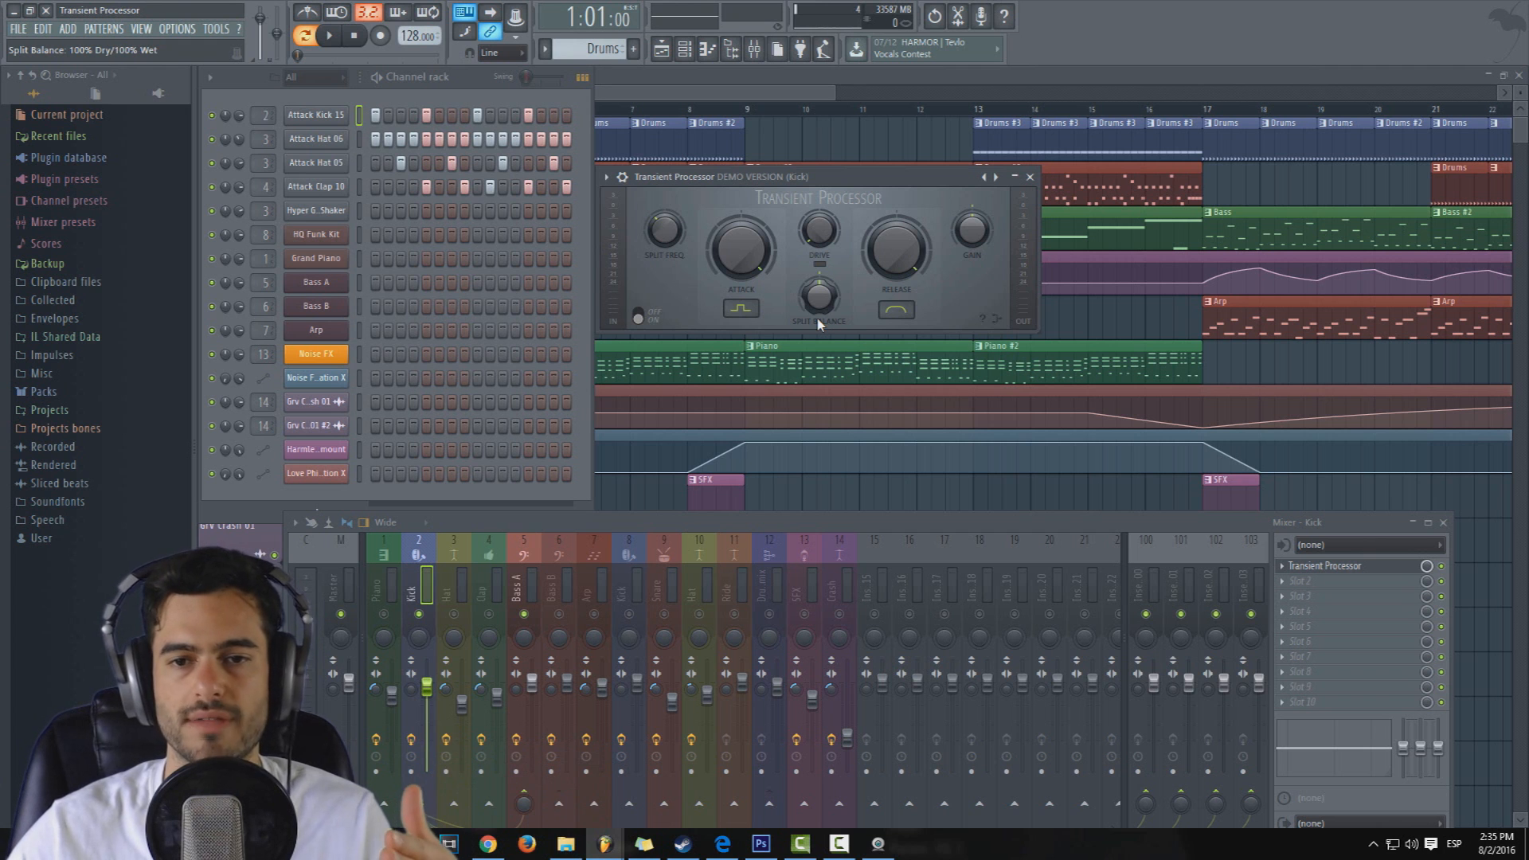
key("space")
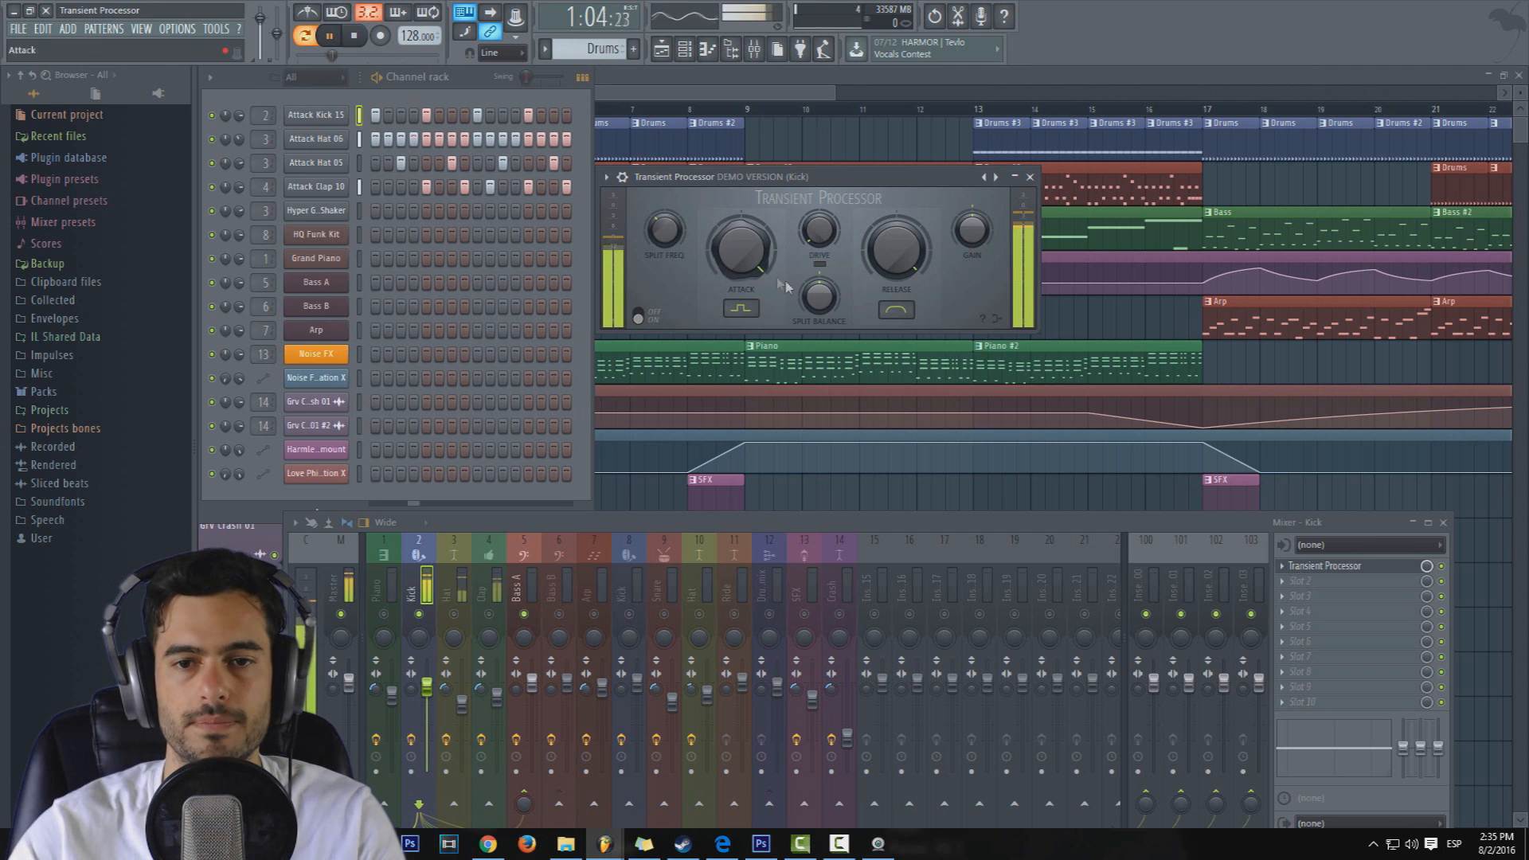
left_click_drag(820, 297, 819, 328)
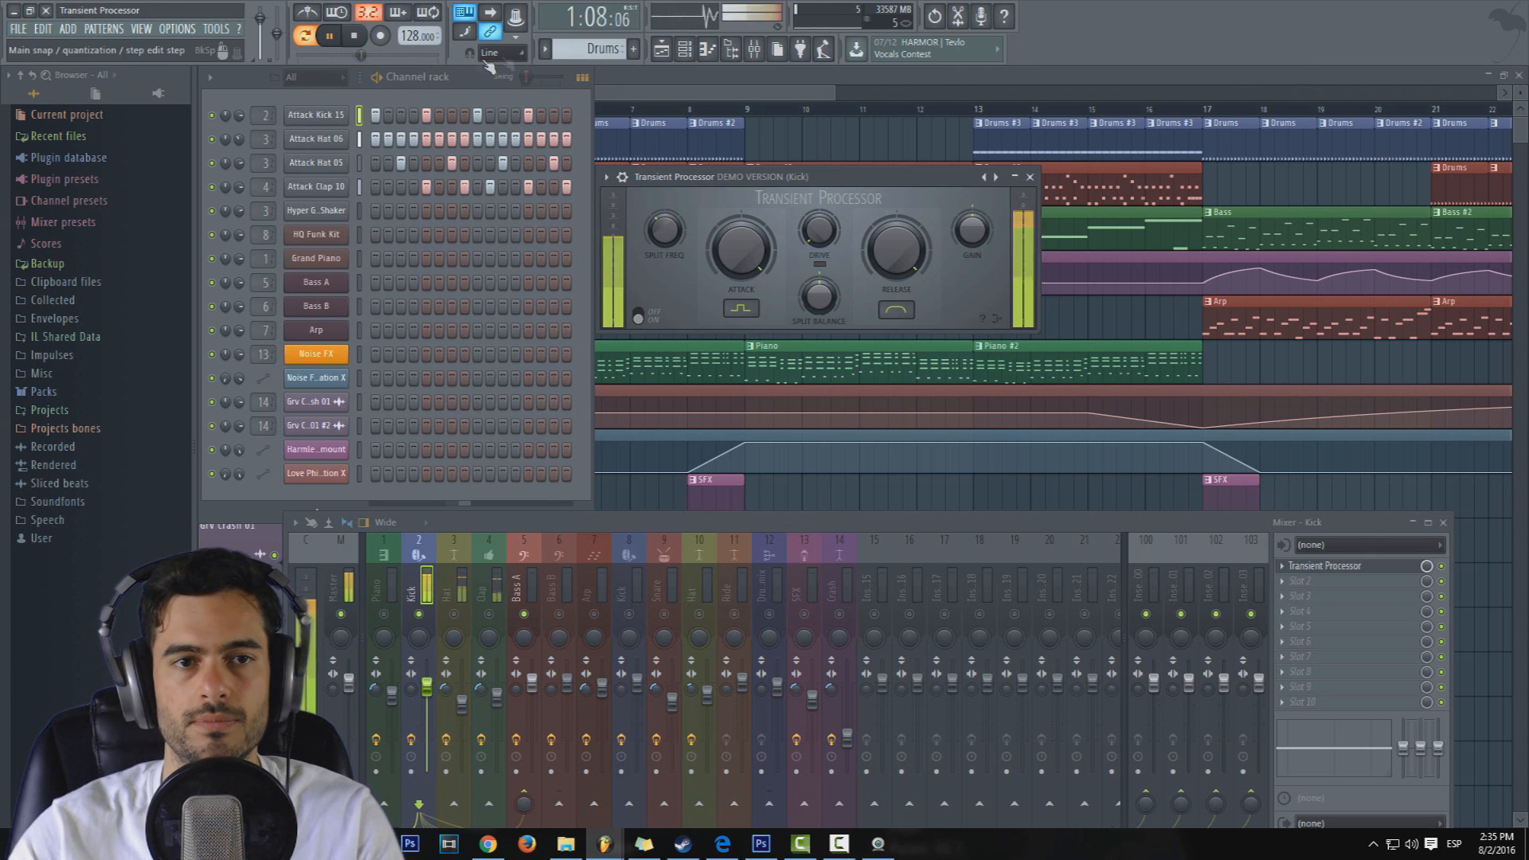
key("space")
mouse_move(820, 297)
left_mouse_down()
mouse_move(820, 314)
mouse_move(820, 291)
left_mouse_up()
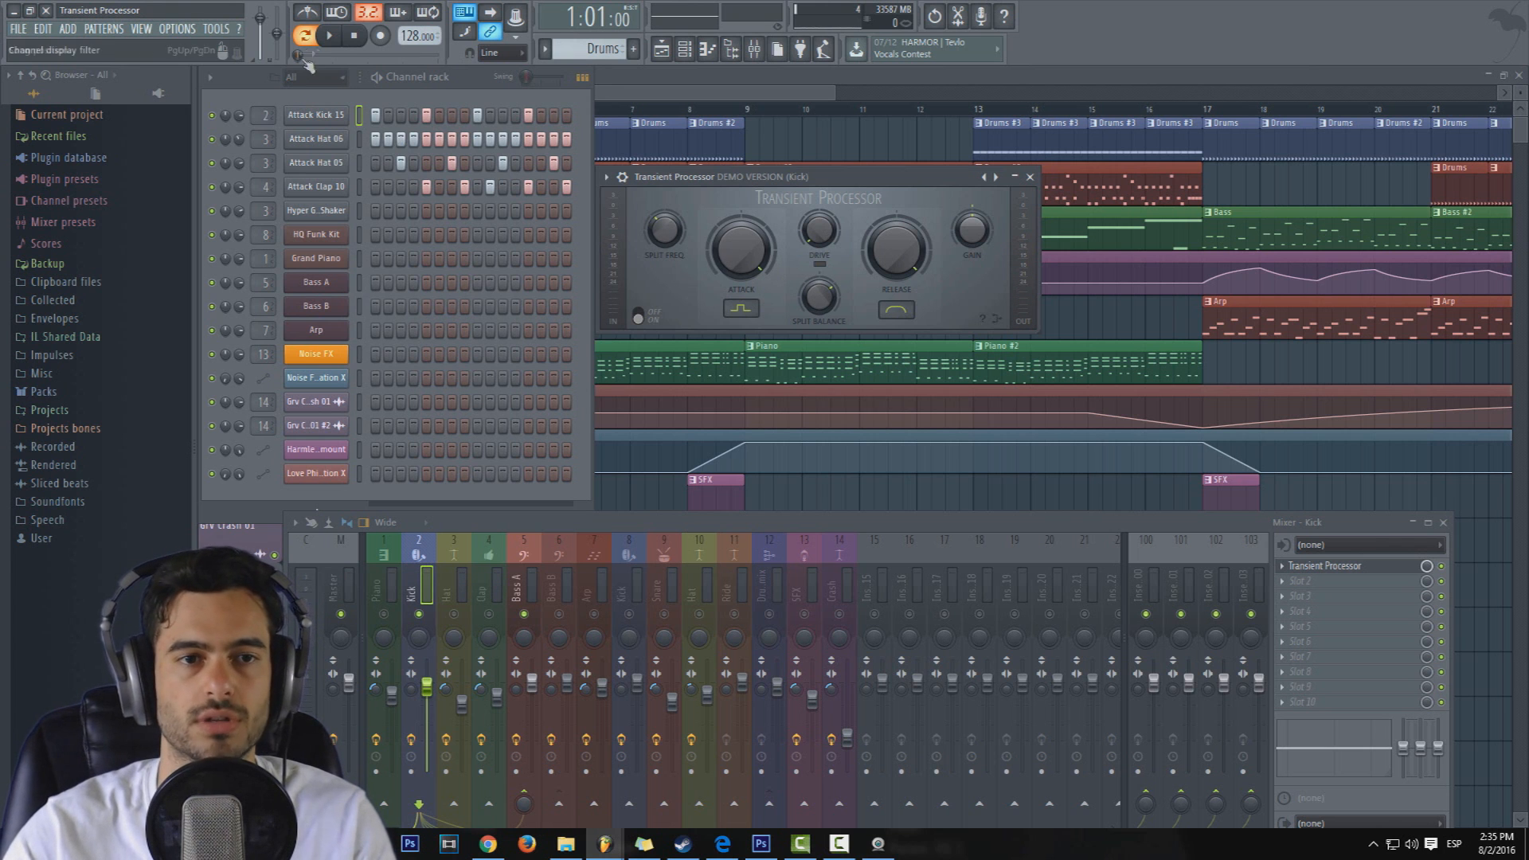
left_click(329, 35)
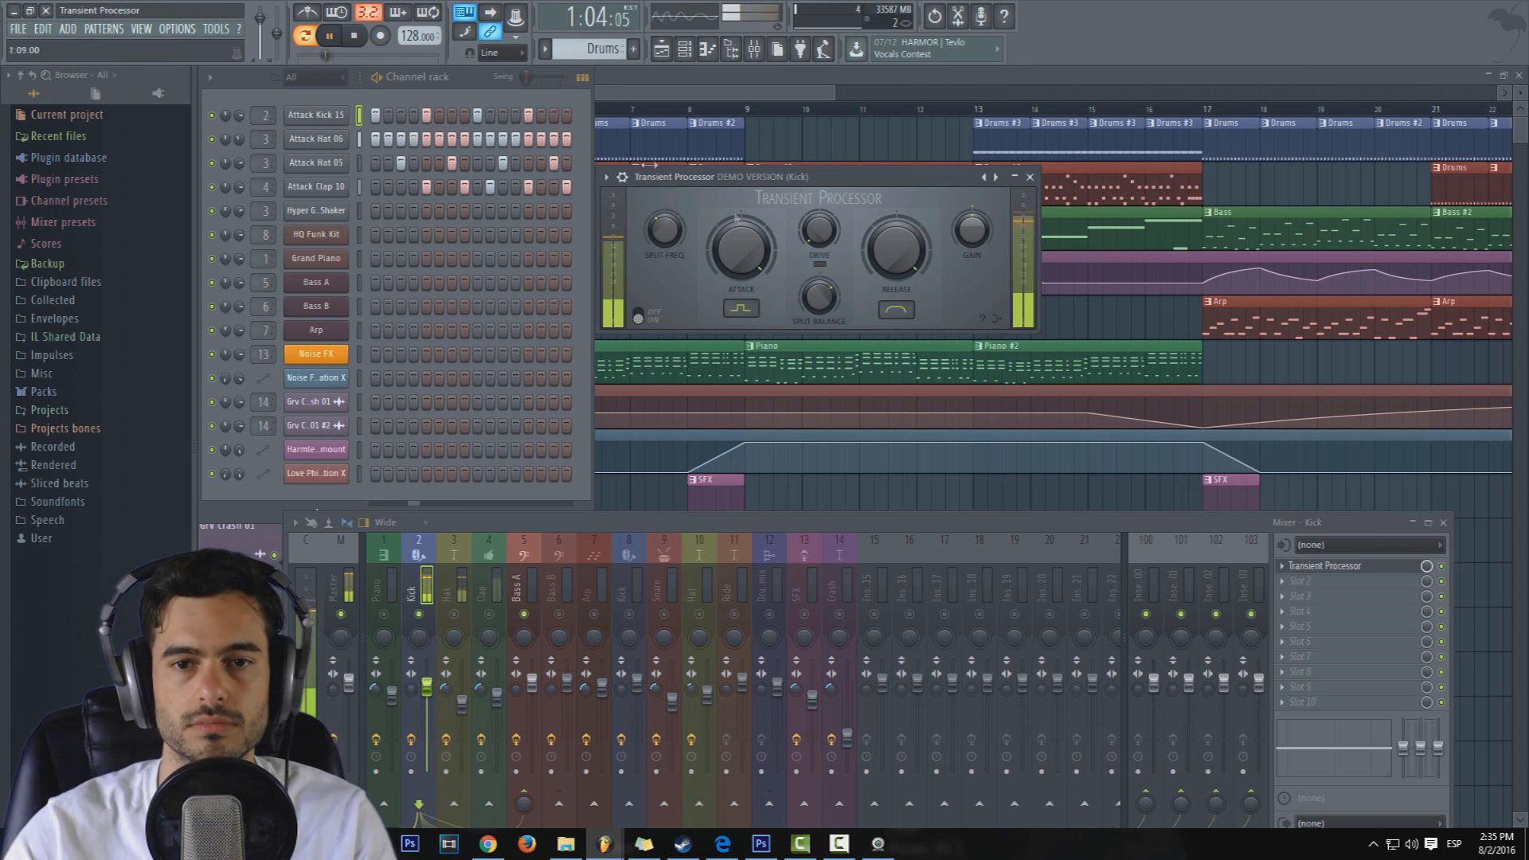
left_click(355, 36)
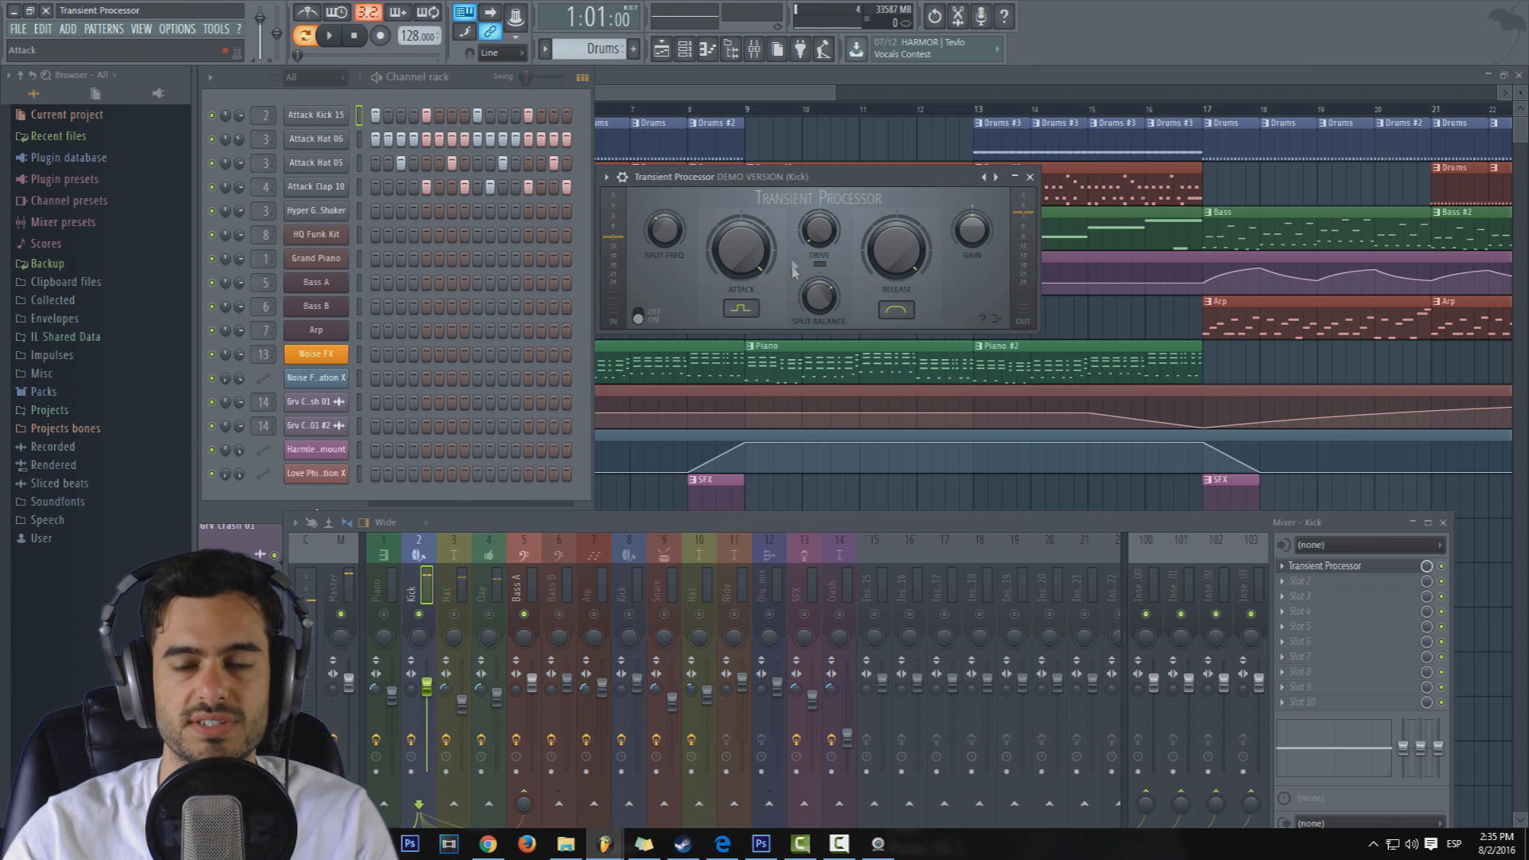
- Play the pattern with the Transient Processor's attack at -100%, and bring the attack back up to 100% for comparison
left_click_drag(764, 239, 765, 319)
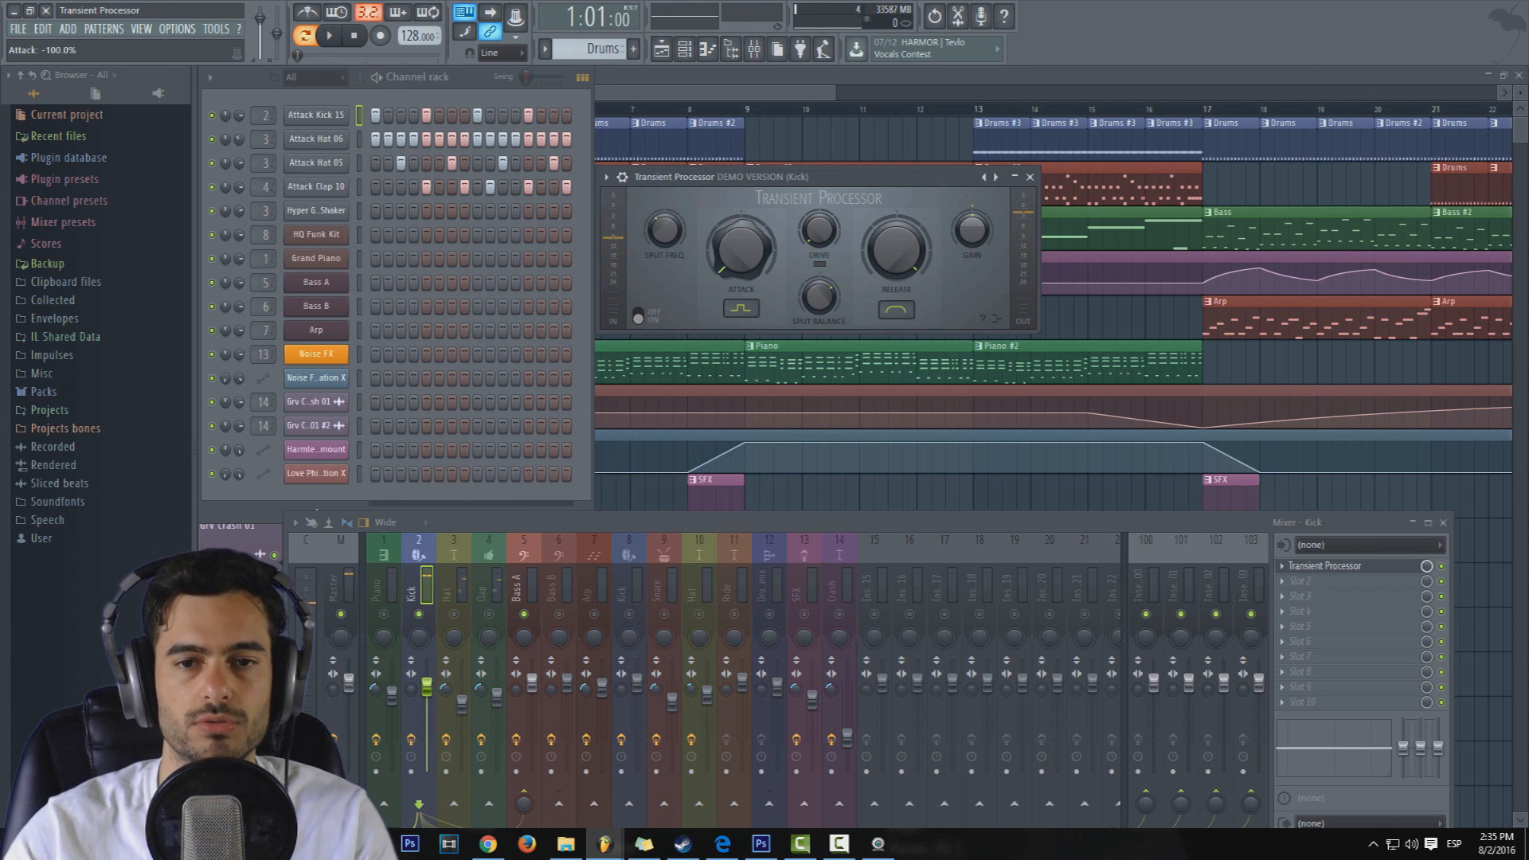
key("space")
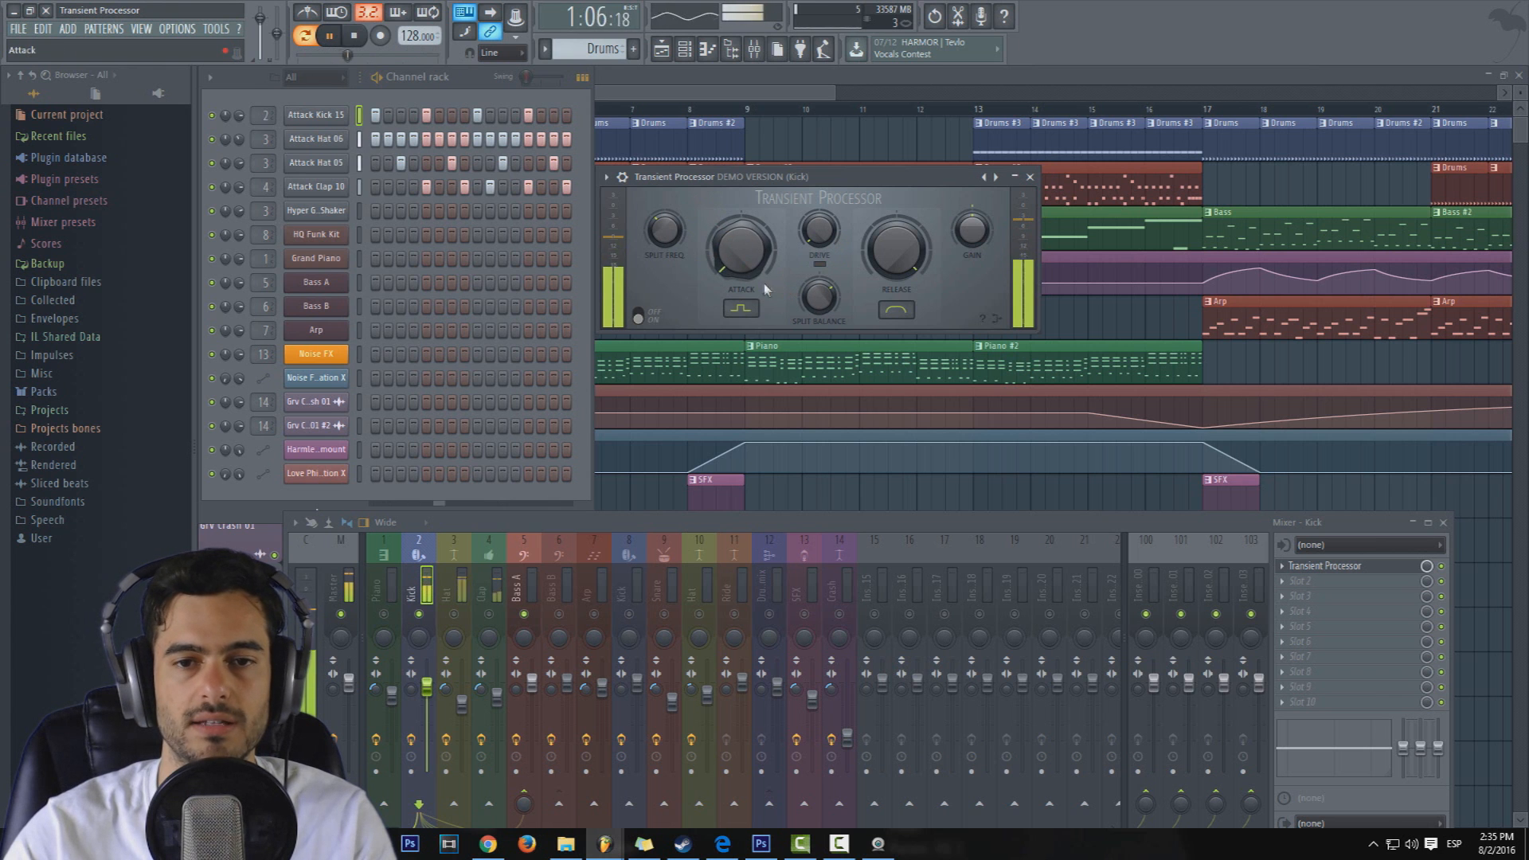
left_click_drag(752, 276, 748, 263)
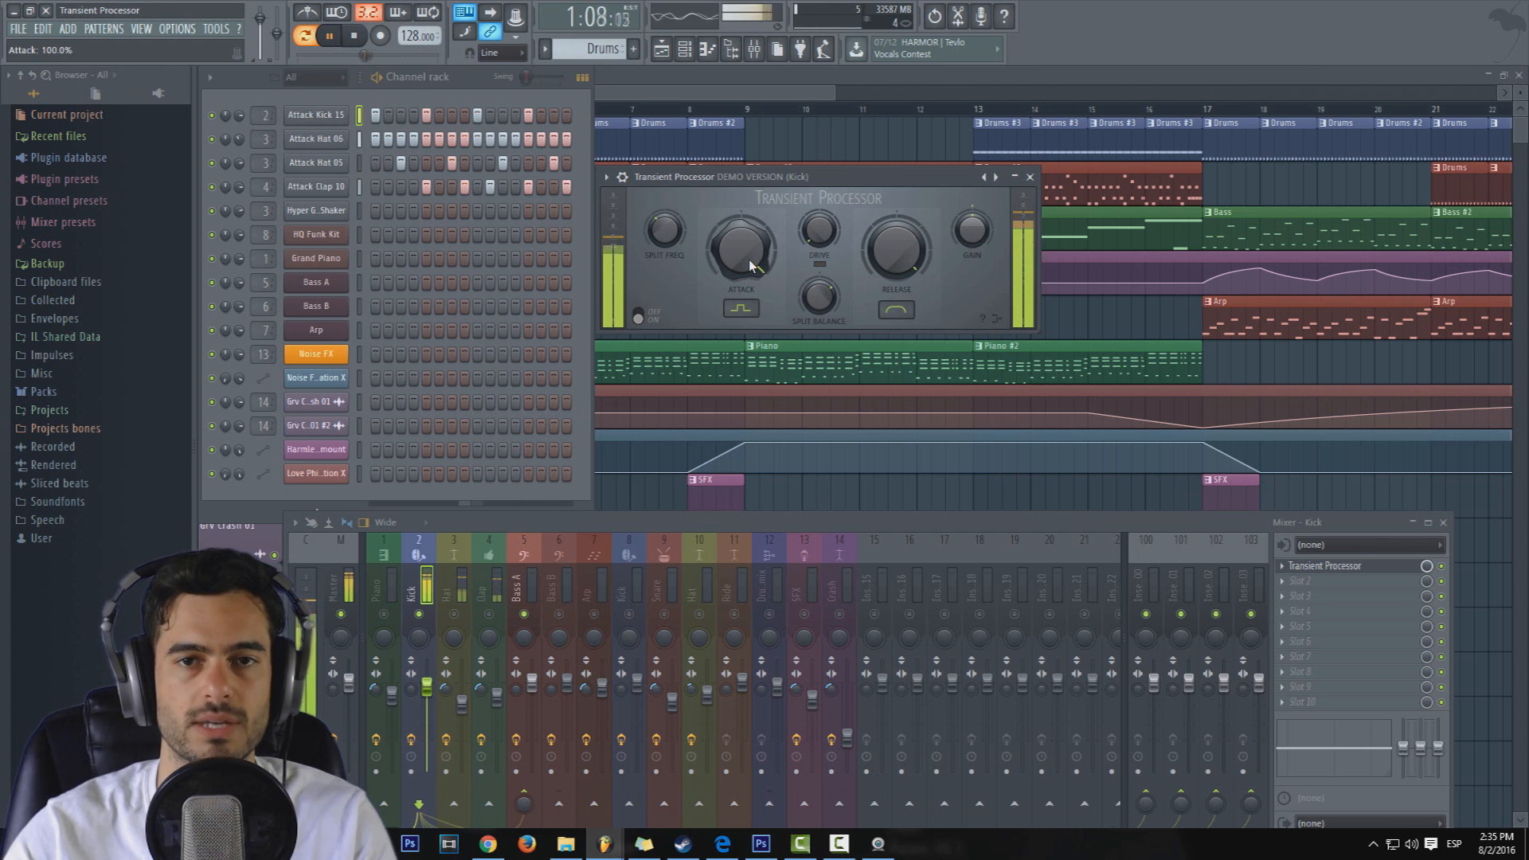
left_click_drag(749, 258, 747, 270)
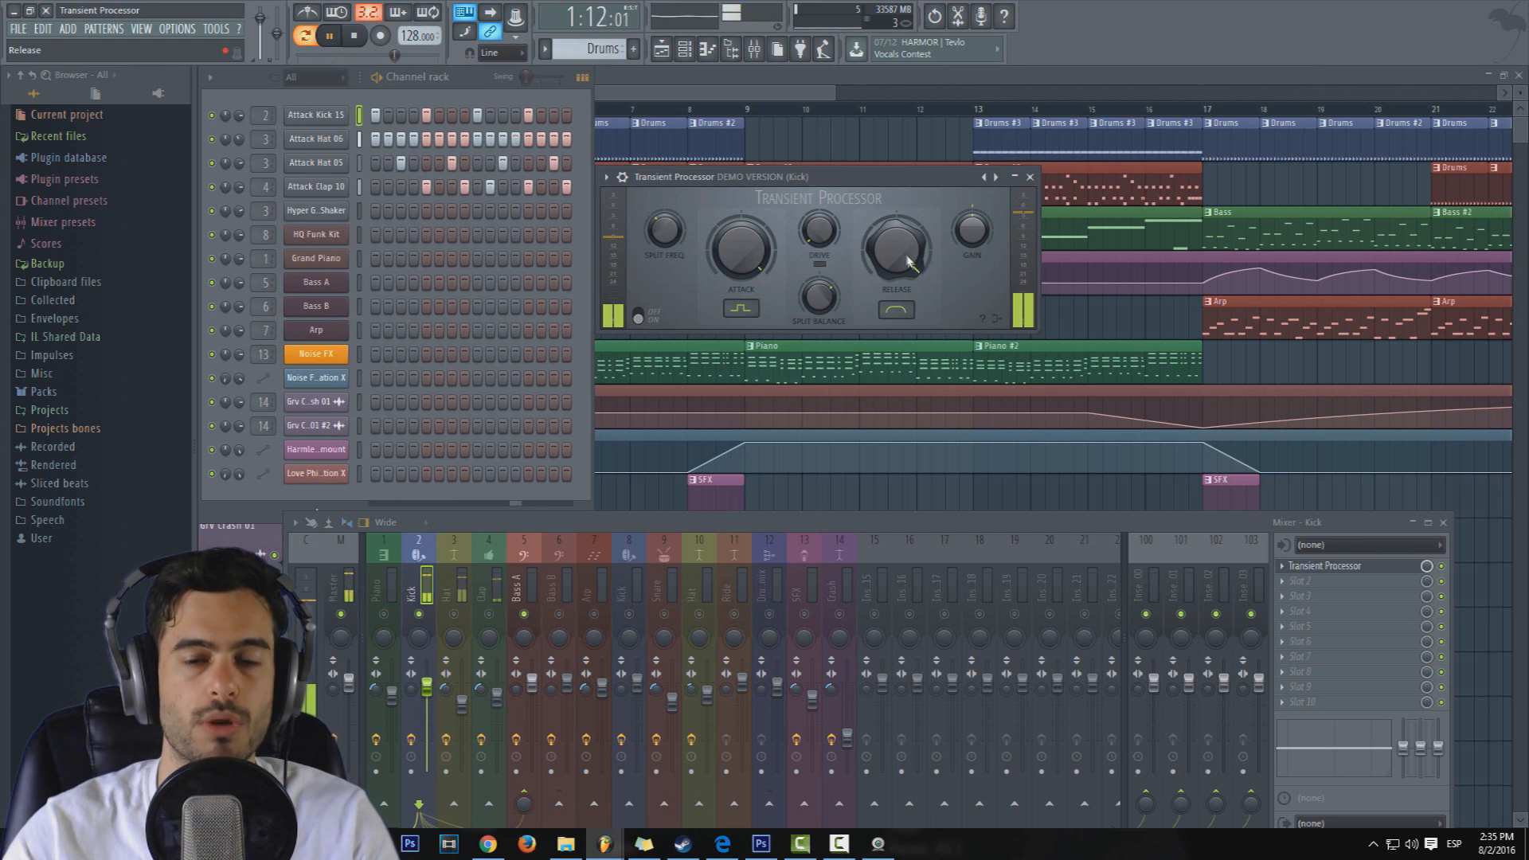
- Lower the release to -100% during playback, raise it back to 100%, and stop the pattern
left_click_drag(905, 255, 903, 247)
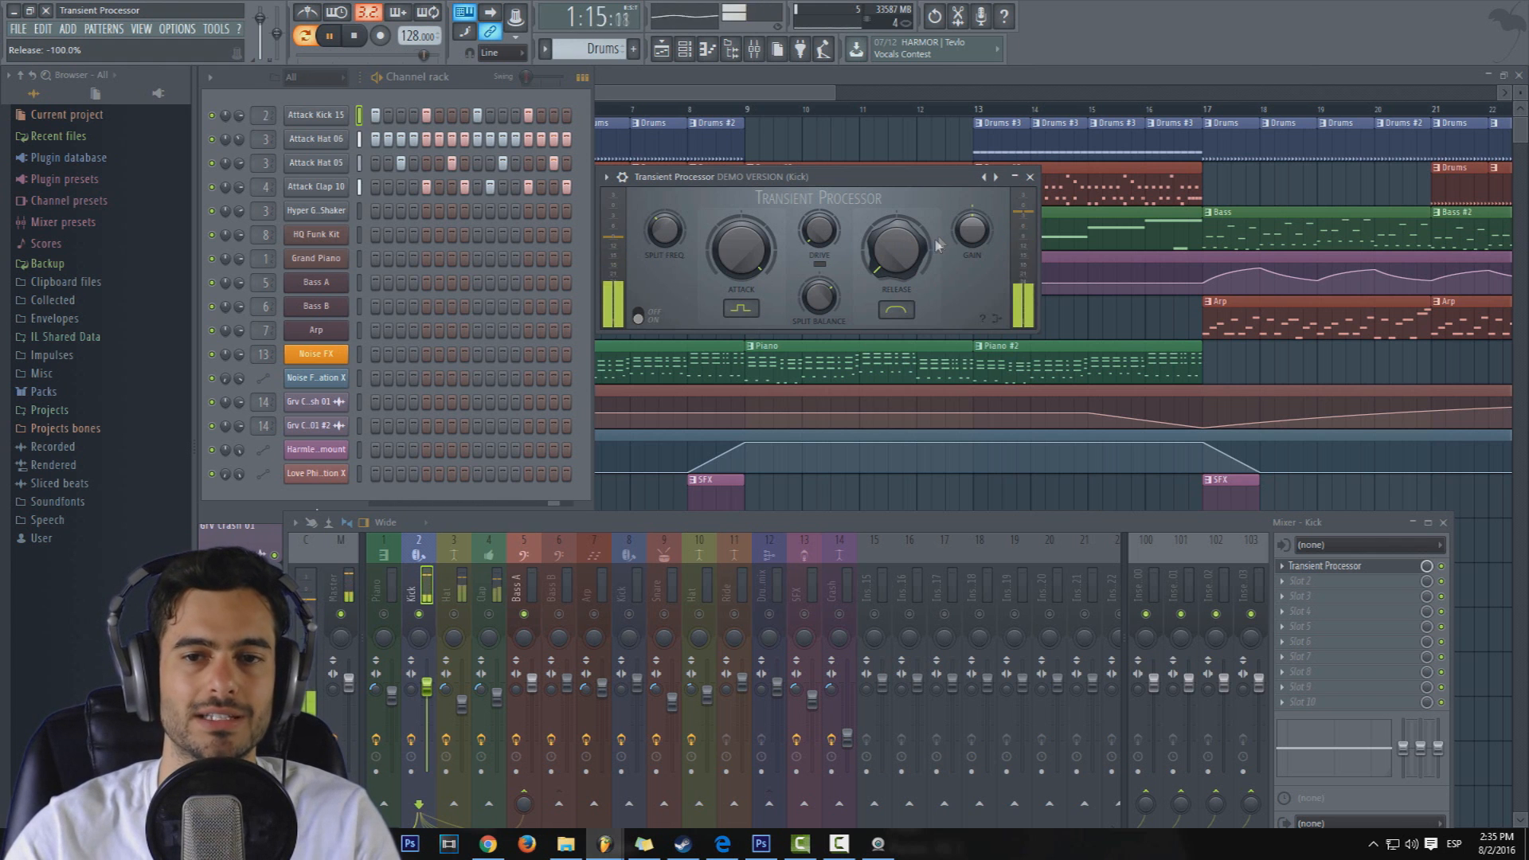
left_click_drag(901, 264, 900, 257)
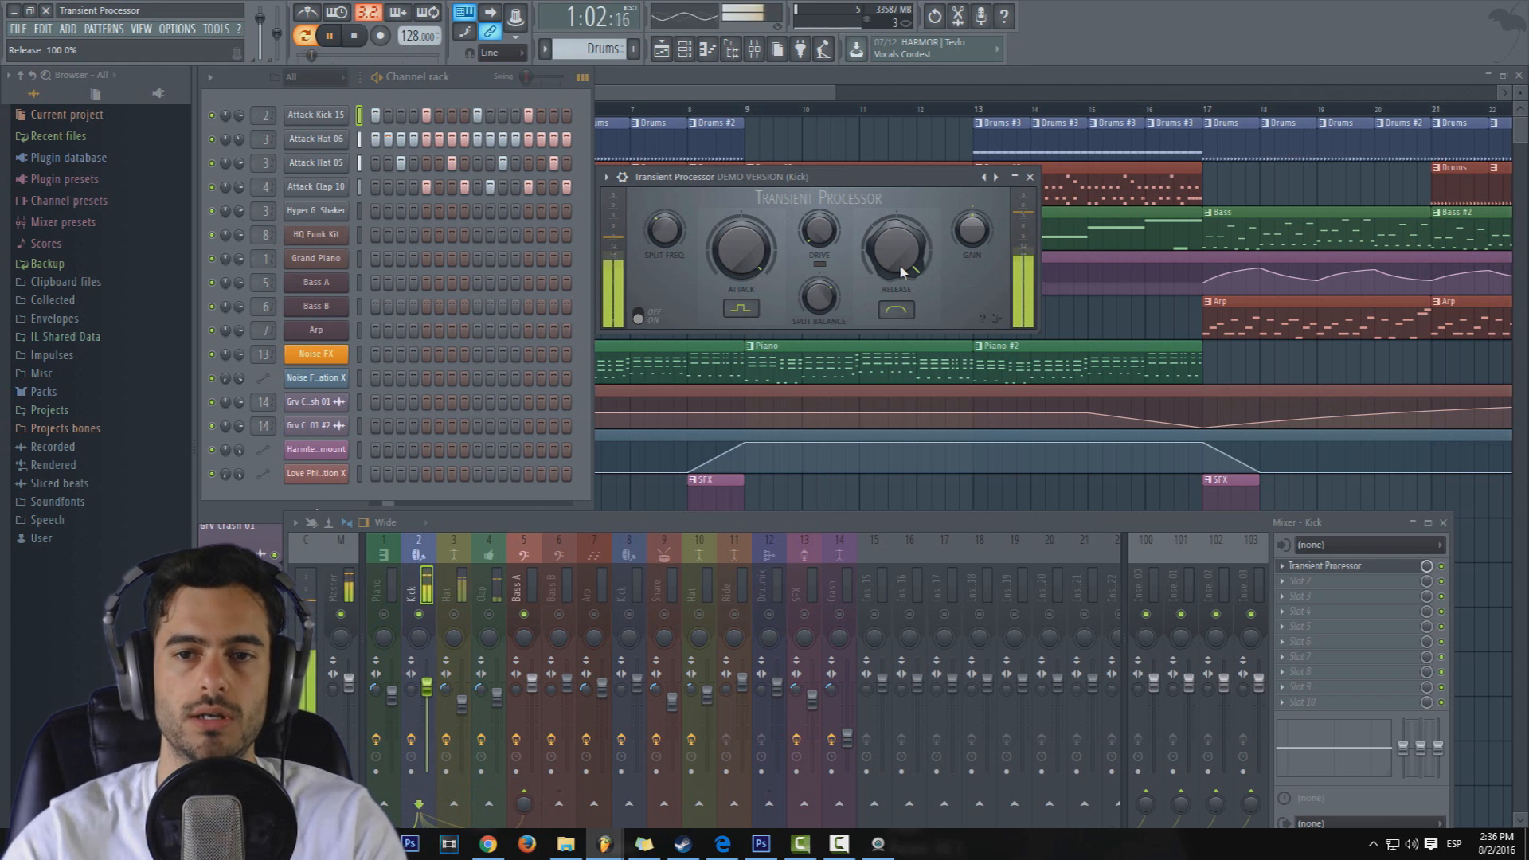
left_click(329, 36)
- Audition the drum pattern with the Transient Processor's gain raised to 8.4 dB
left_click(328, 36)
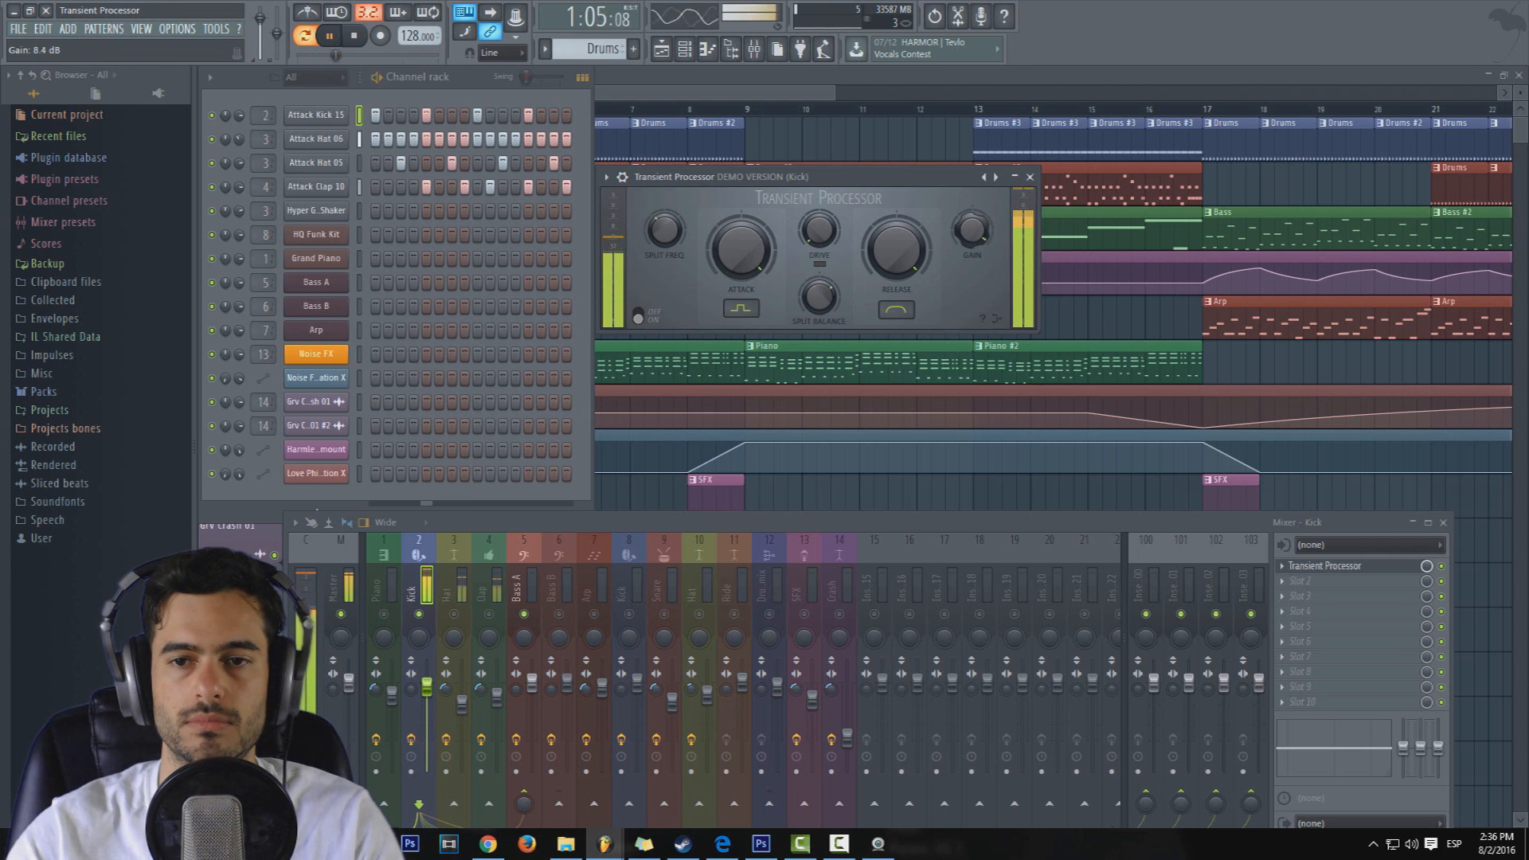
left_click(350, 36)
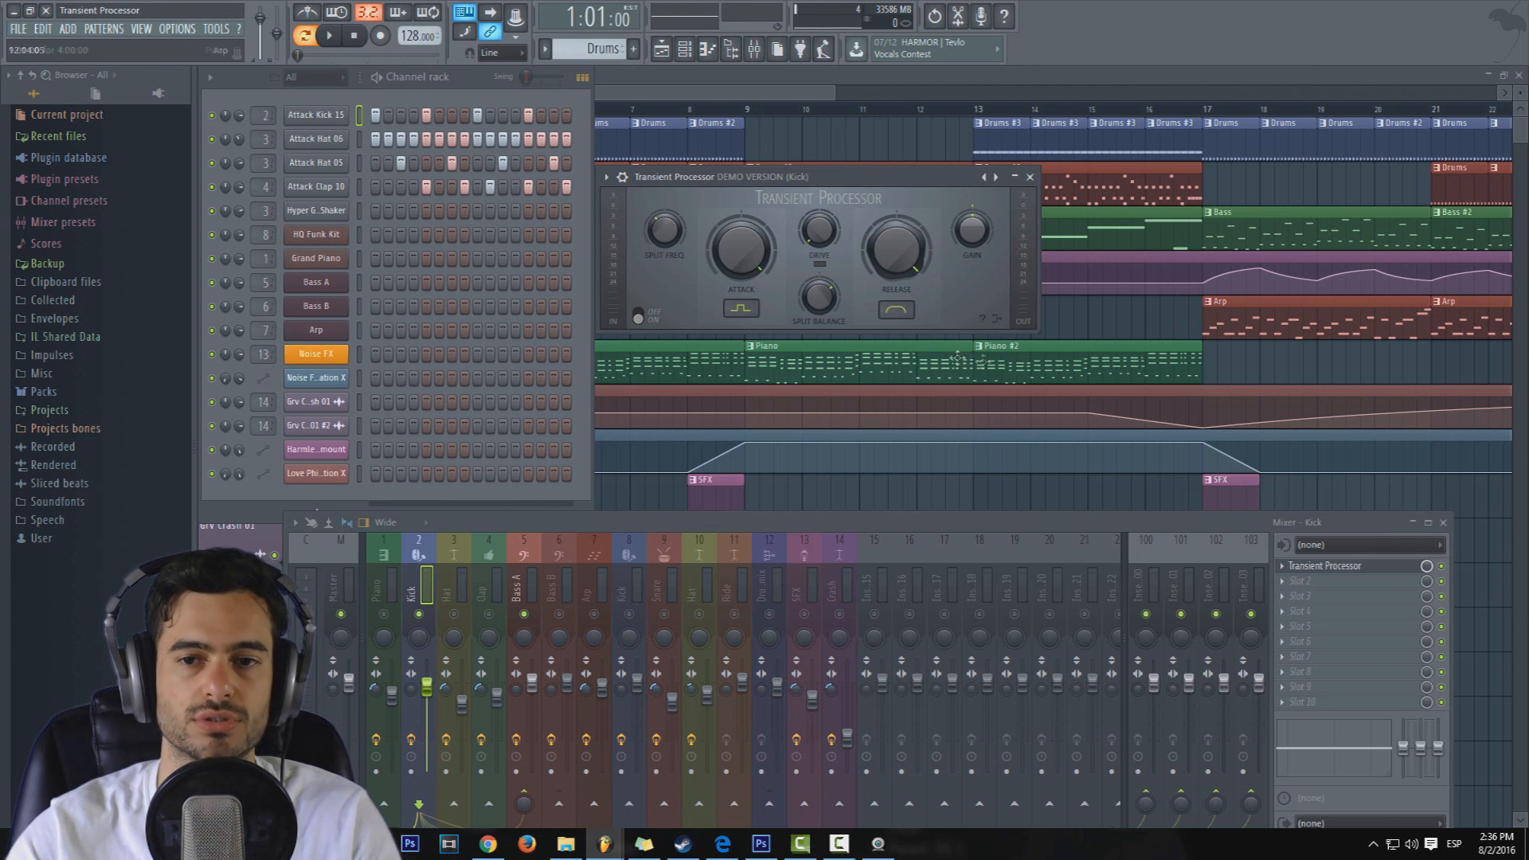
- Examine the Transient Processor's signal flowchart and return to its controls
left_click(999, 322)
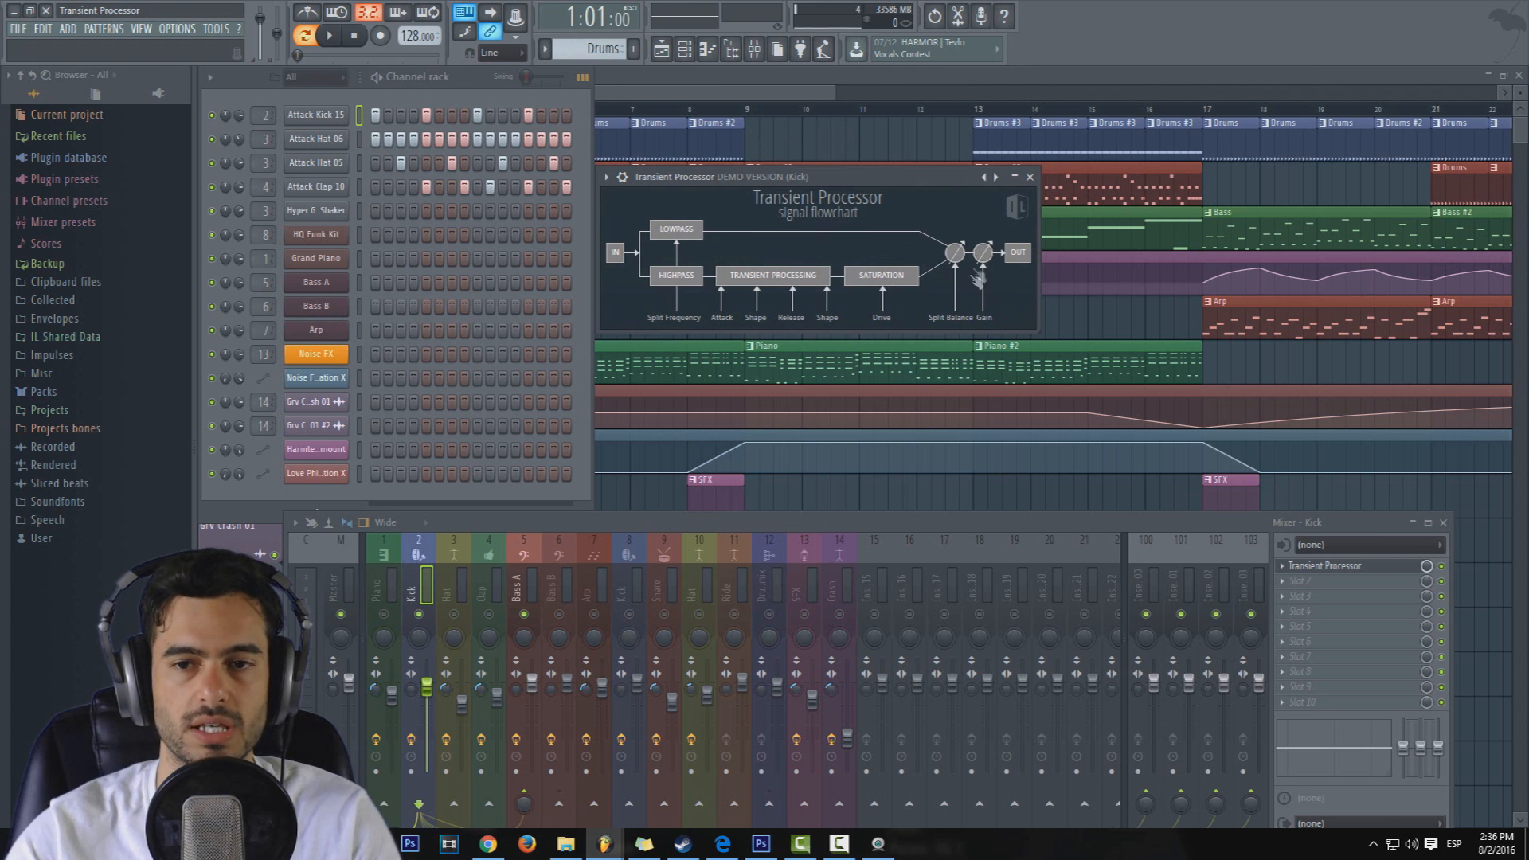
left_click(1014, 314)
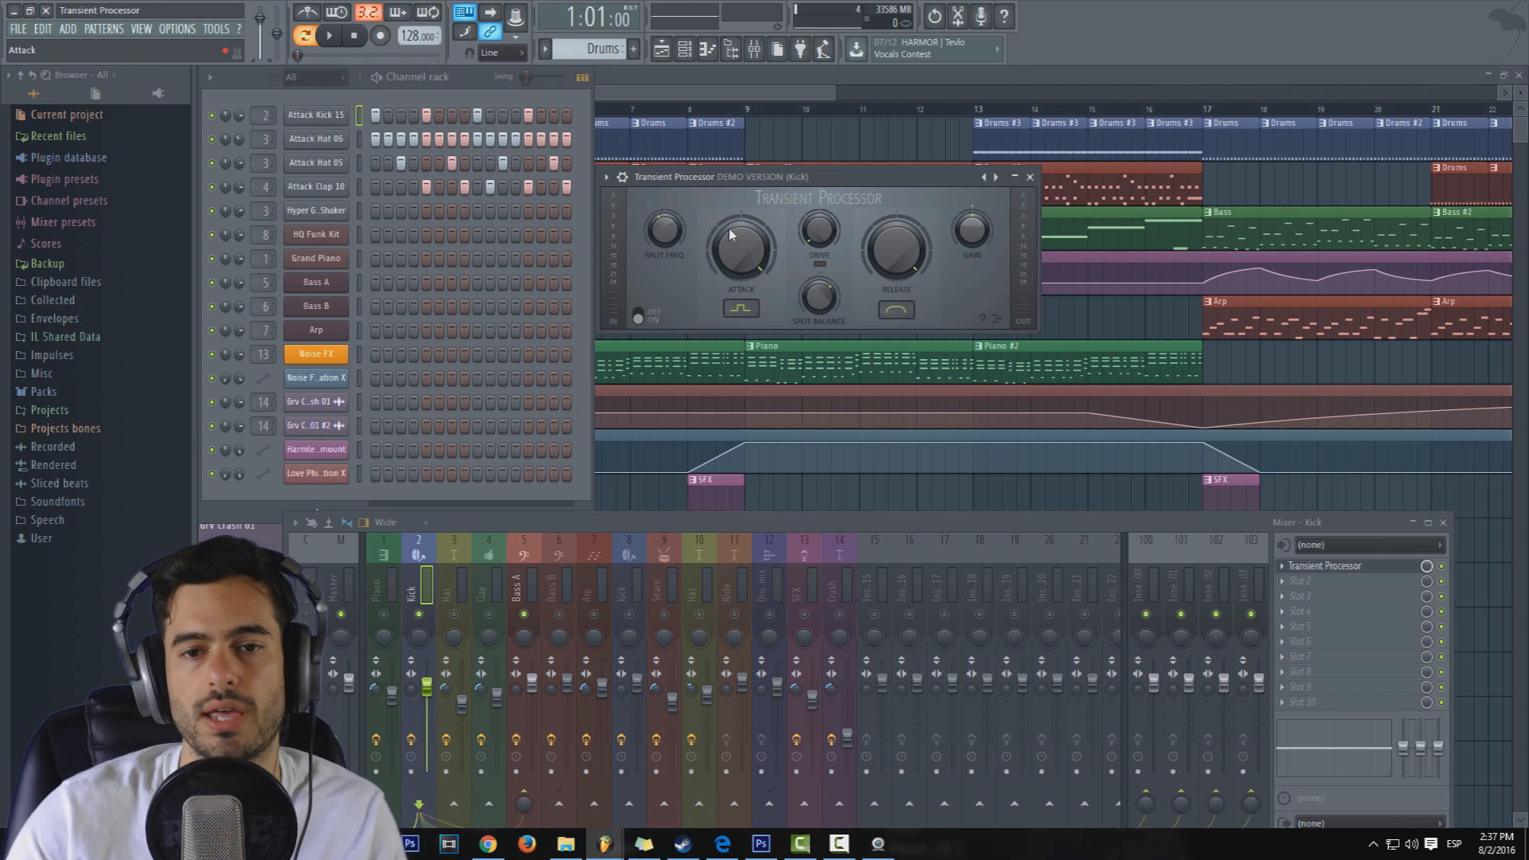
- Close the Transient Processor and unmute all mixer tracks by toggling the solo on Bass A
left_click(1030, 177)
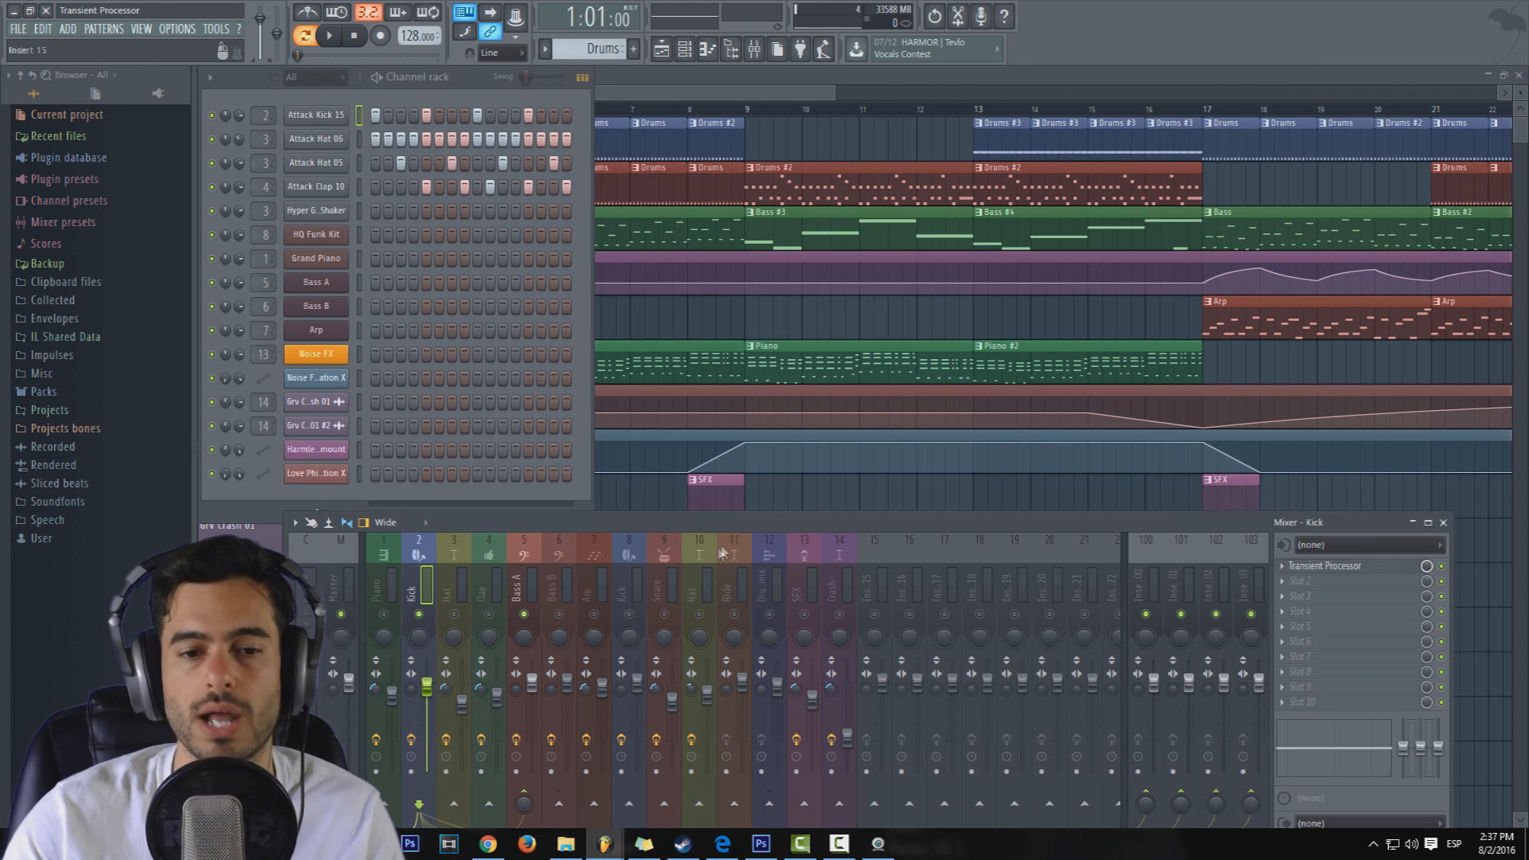
right_click(525, 614)
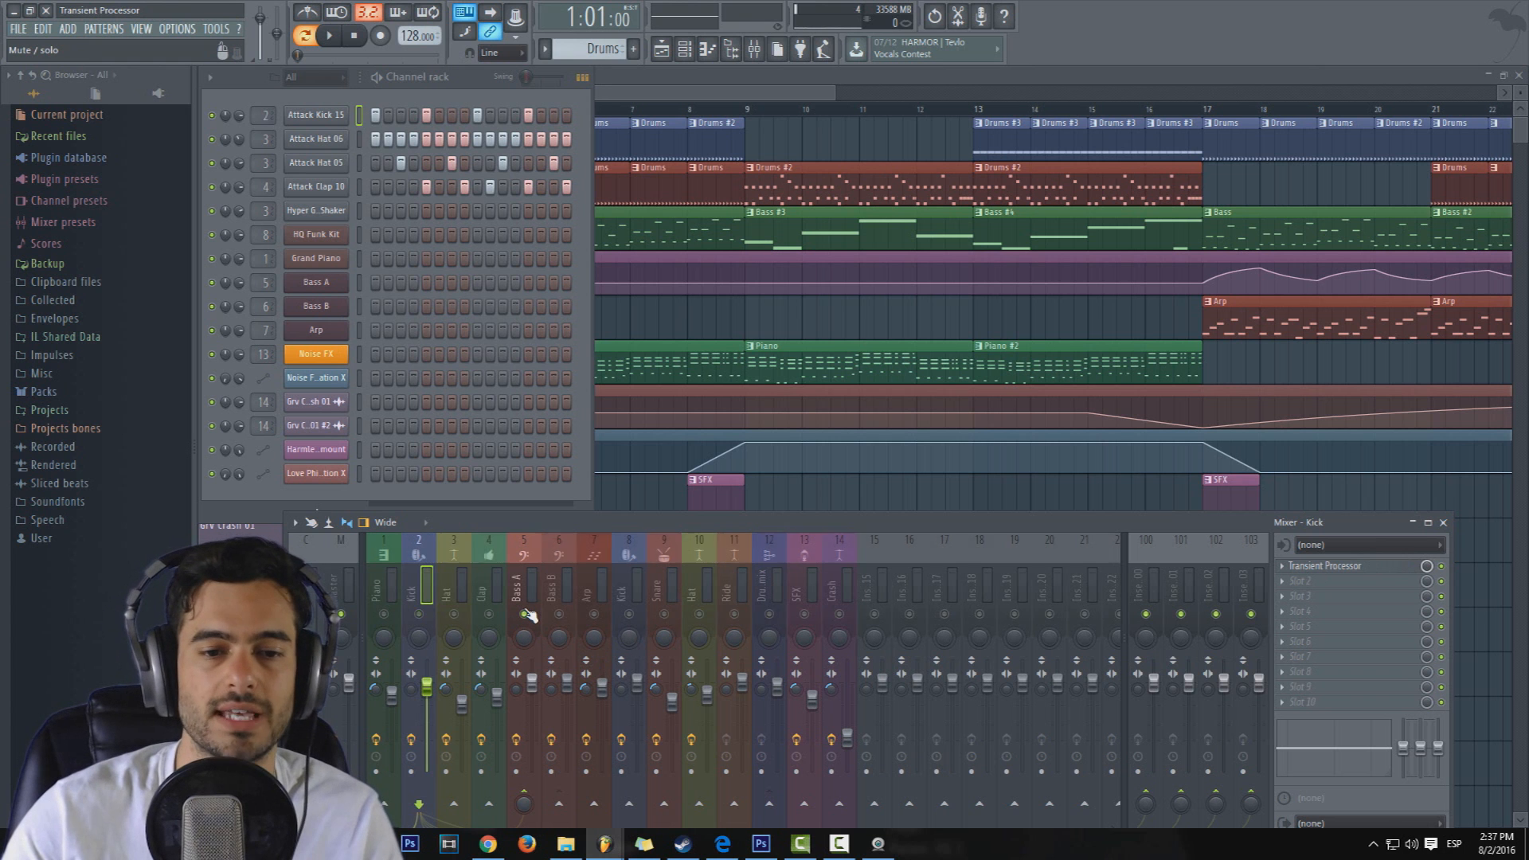
right_click(525, 614)
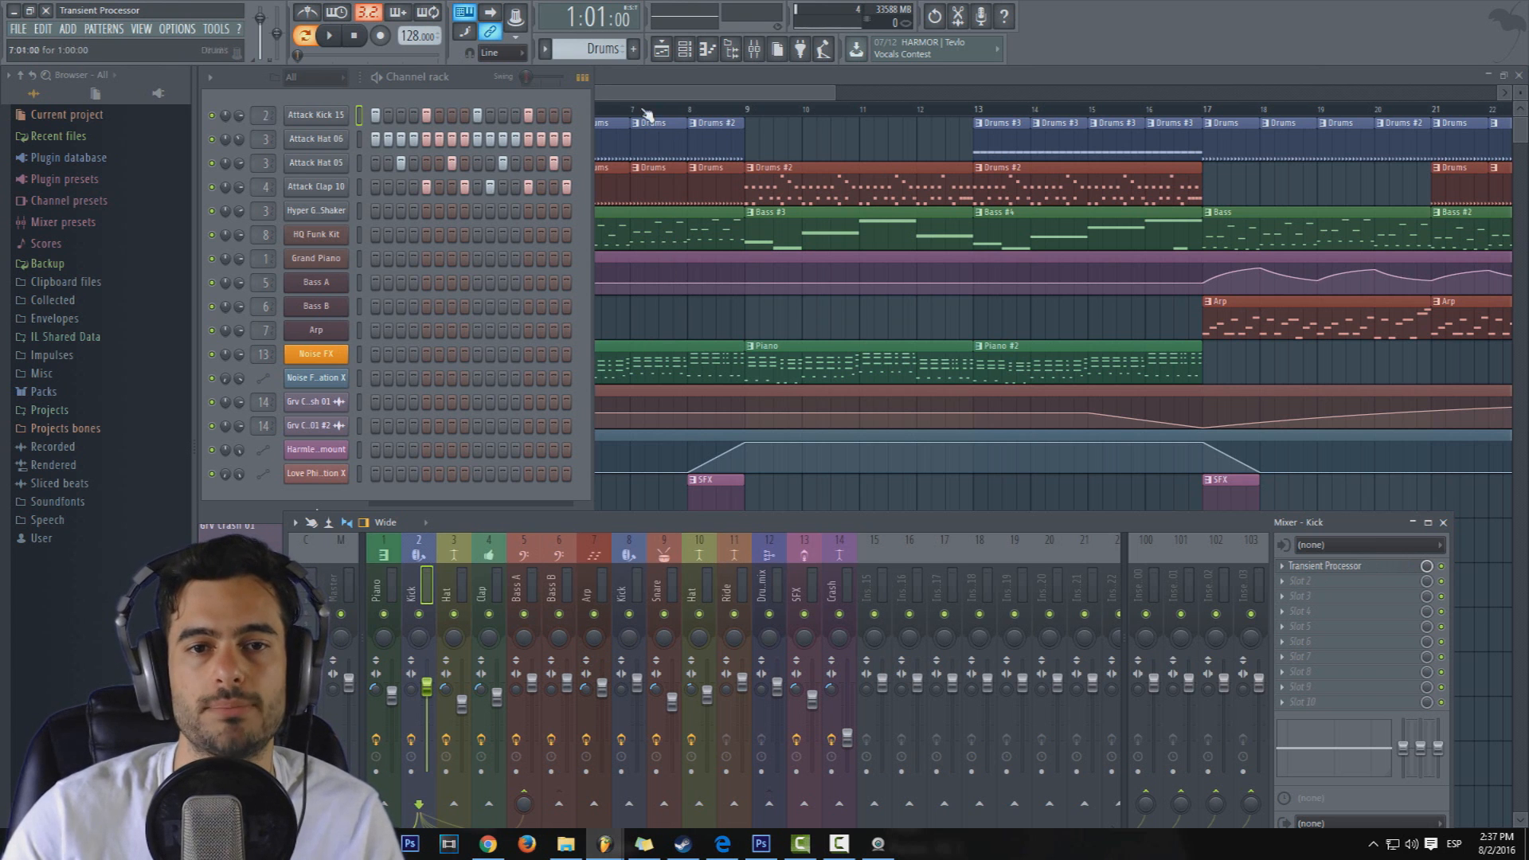
- Close all open windows to reveal the playlist with the full arrangement, and start playback
key("F12")
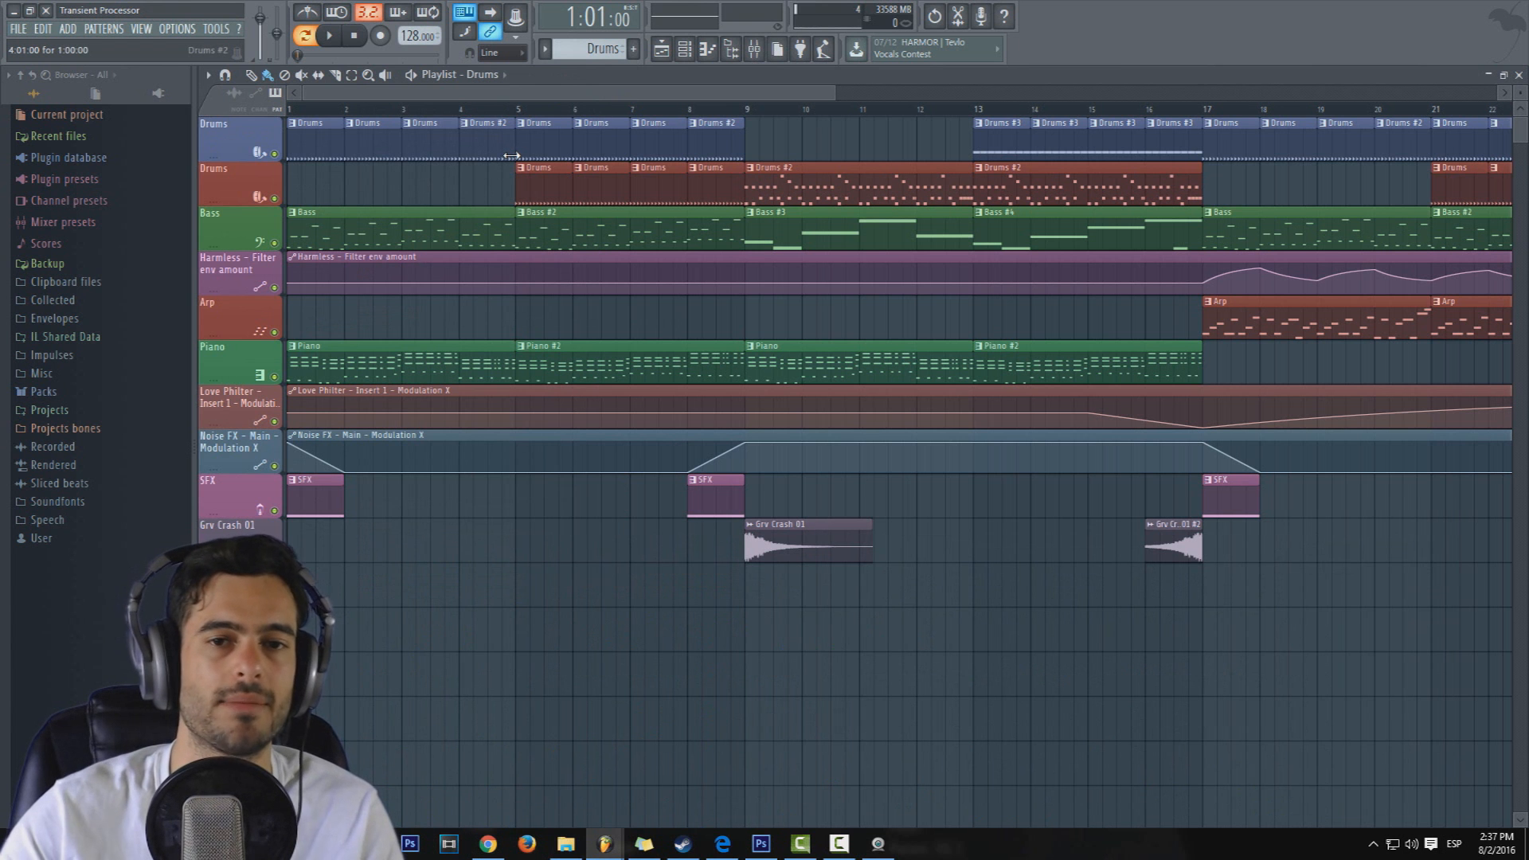
scroll(900, 319, "down", 5)
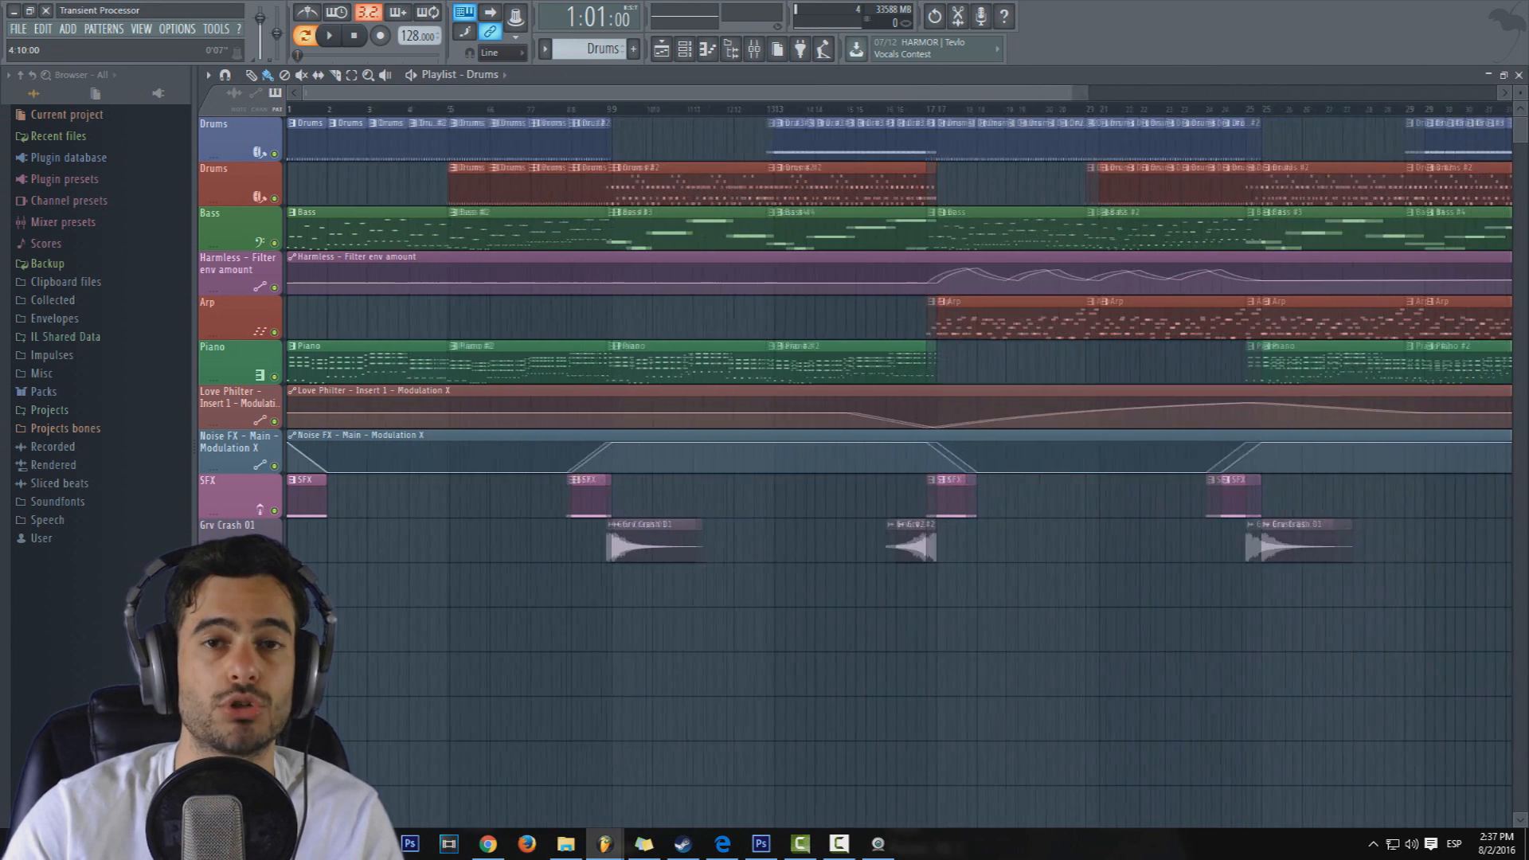
left_click_drag(1521, 92, 1521, 89)
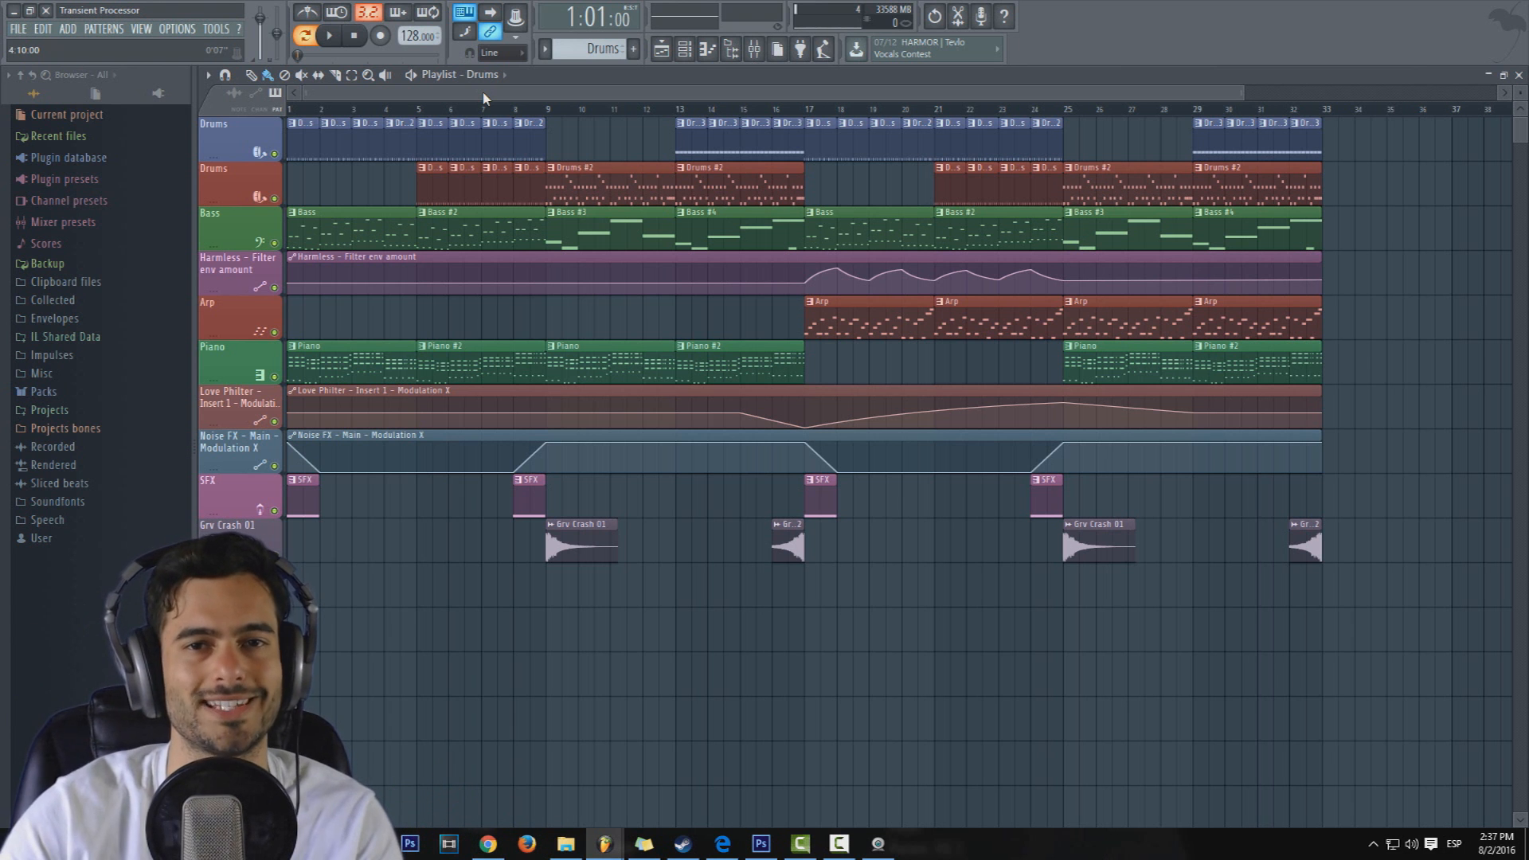
key("space")
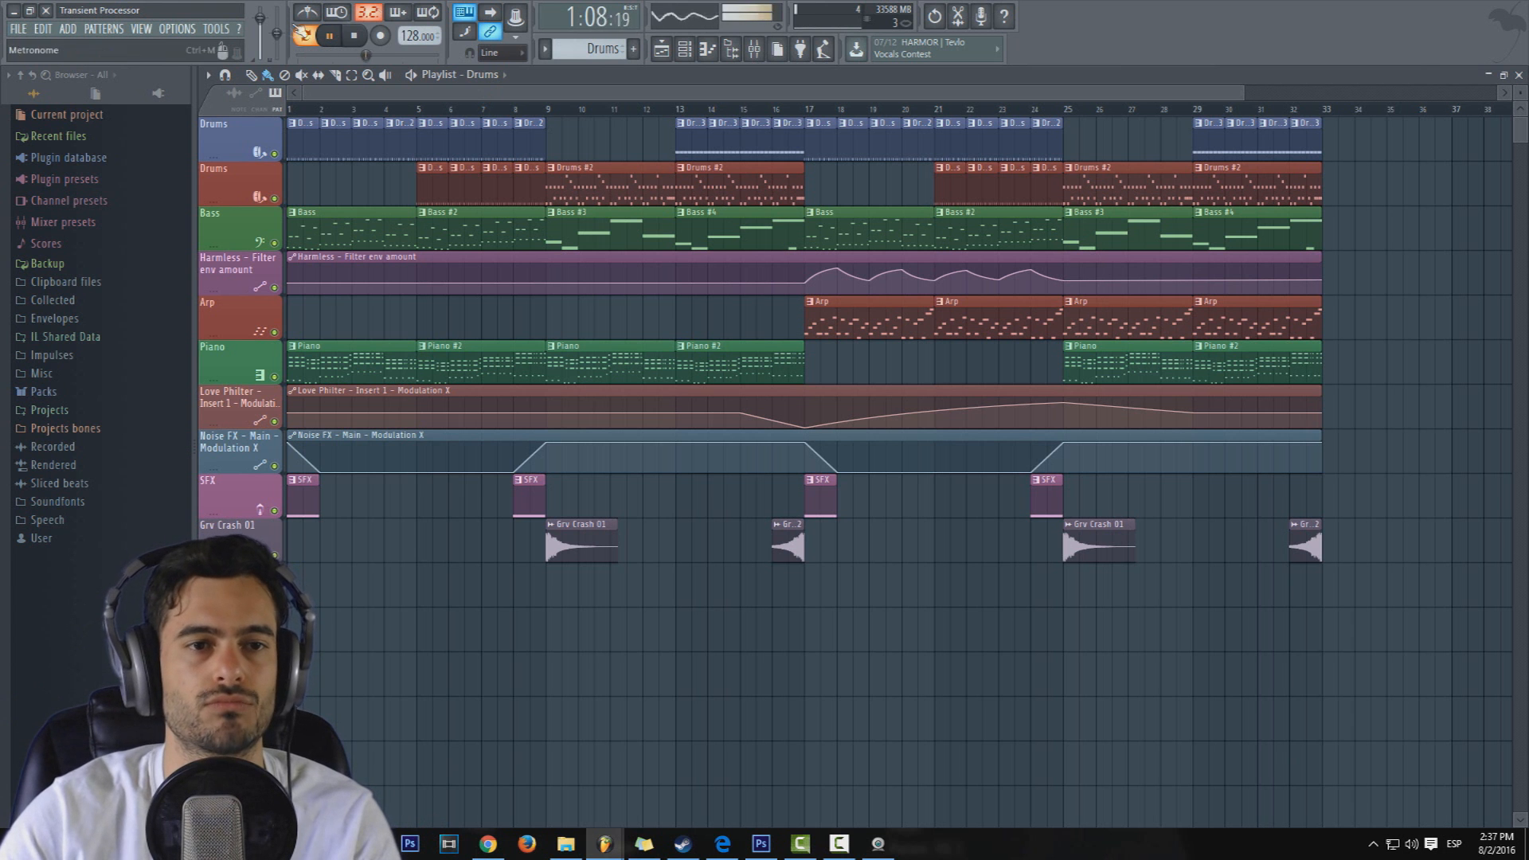